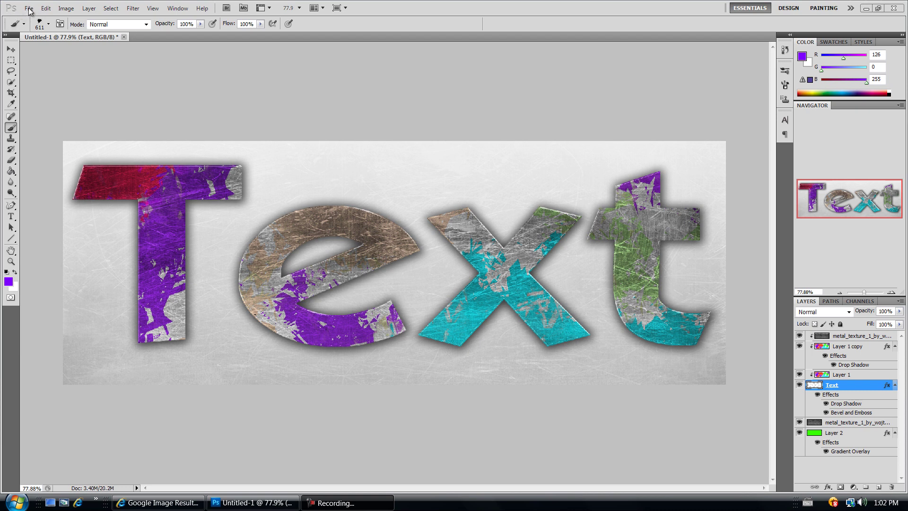
Review the finished multicolour scratched-metal Text artwork, then bring up the File menu
click(29, 9)
key(Escape)
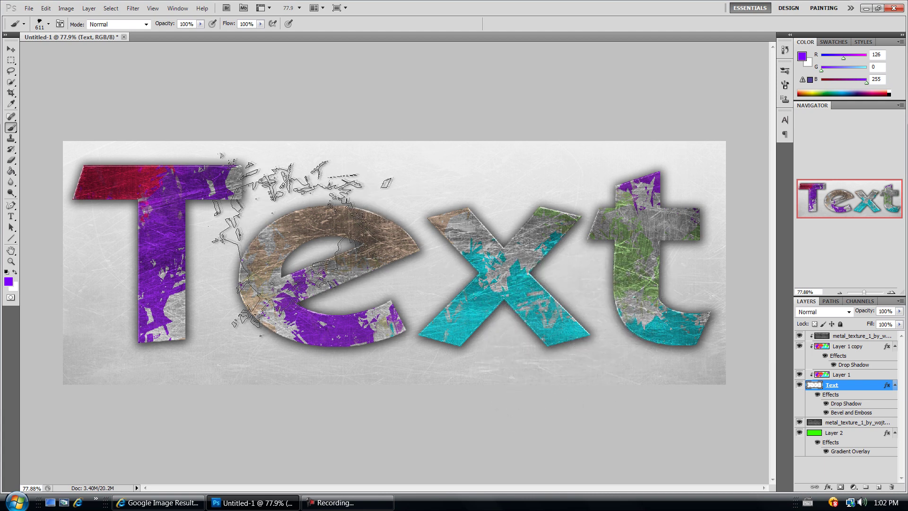
click(28, 8)
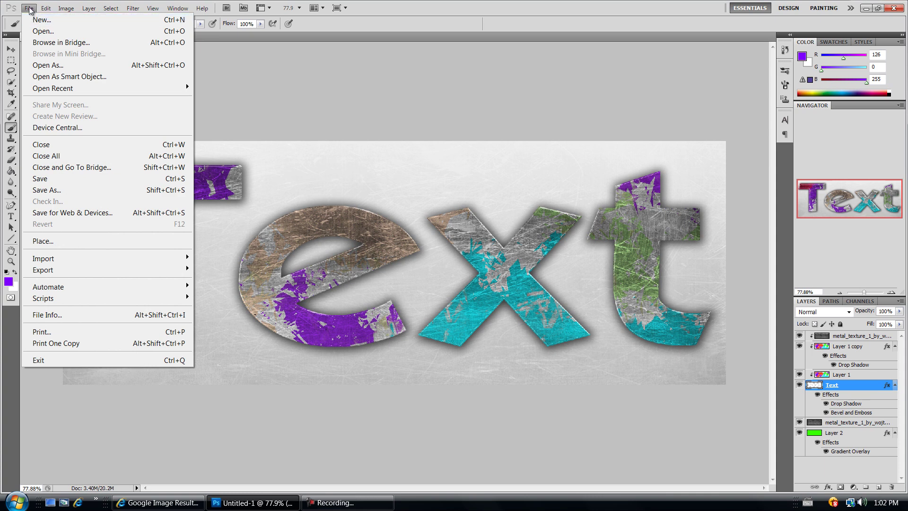
Create Untitled-2 at 1800 × 1000 px, 300 ppi, RGB, with transparent background contents
click(39, 20)
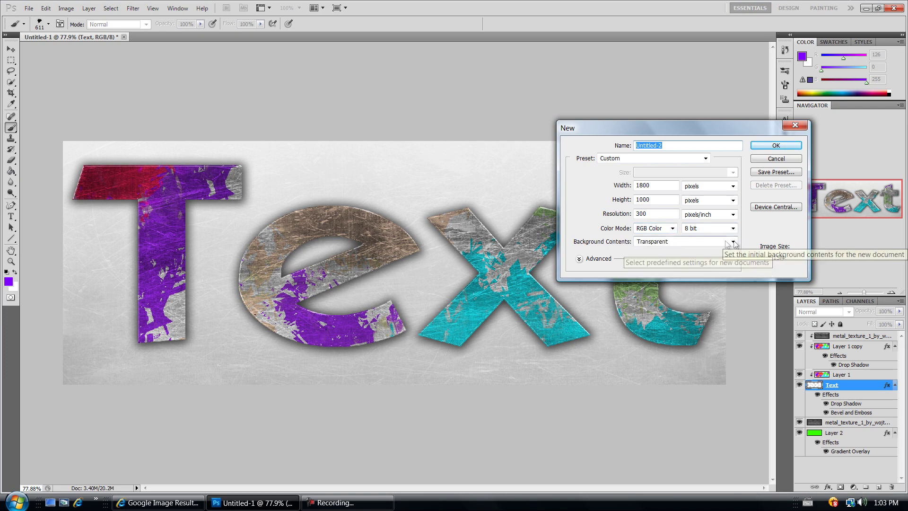
click(782, 147)
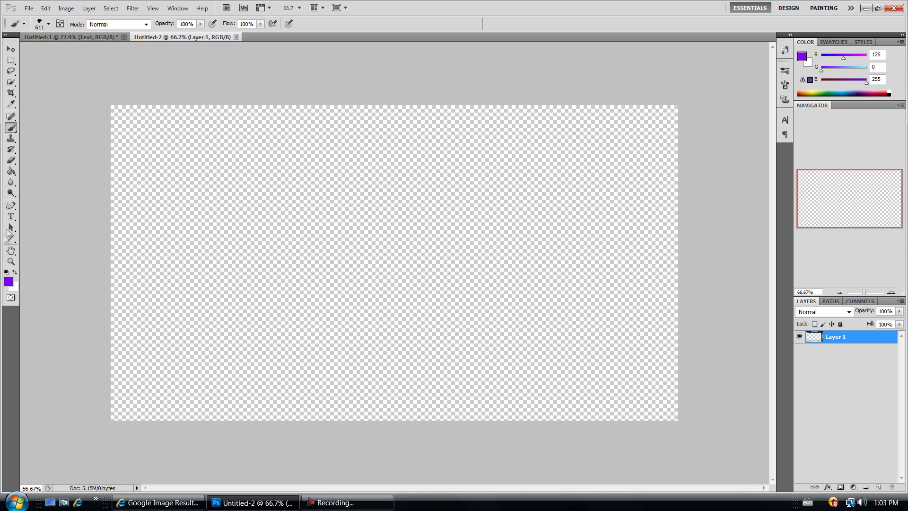
Type the word 'Text' on the canvas in purple 72 pt ELEGANCE
click(11, 216)
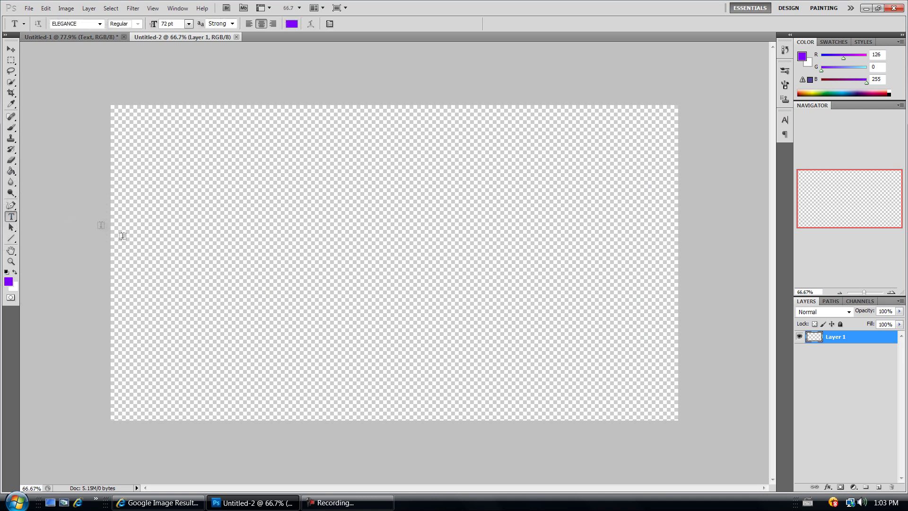
click(188, 24)
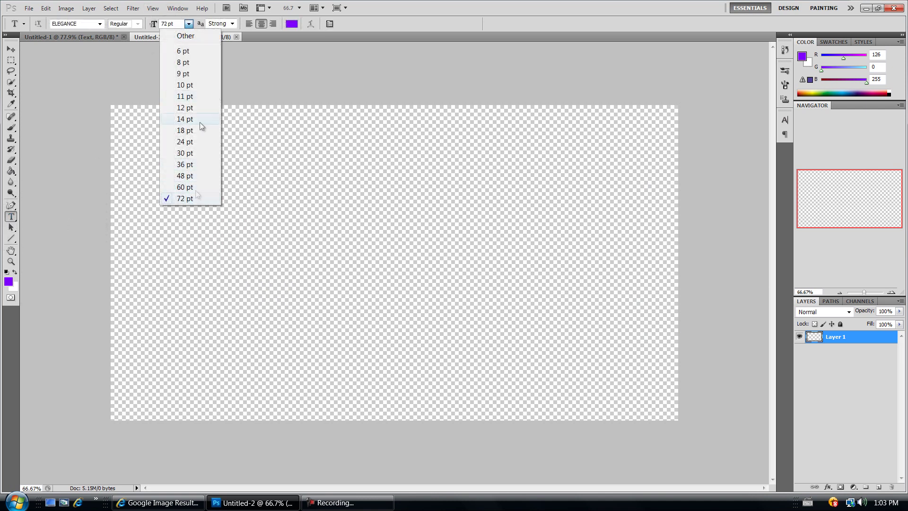
click(188, 24)
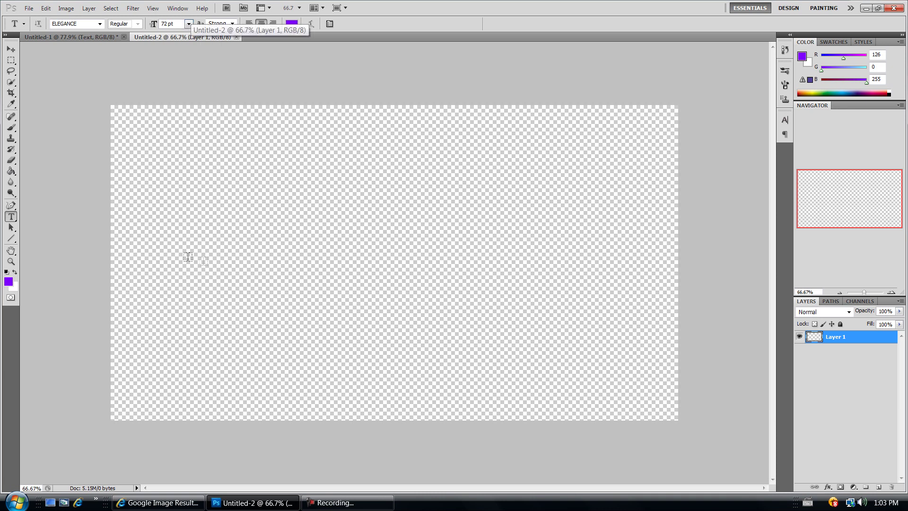
click(185, 273)
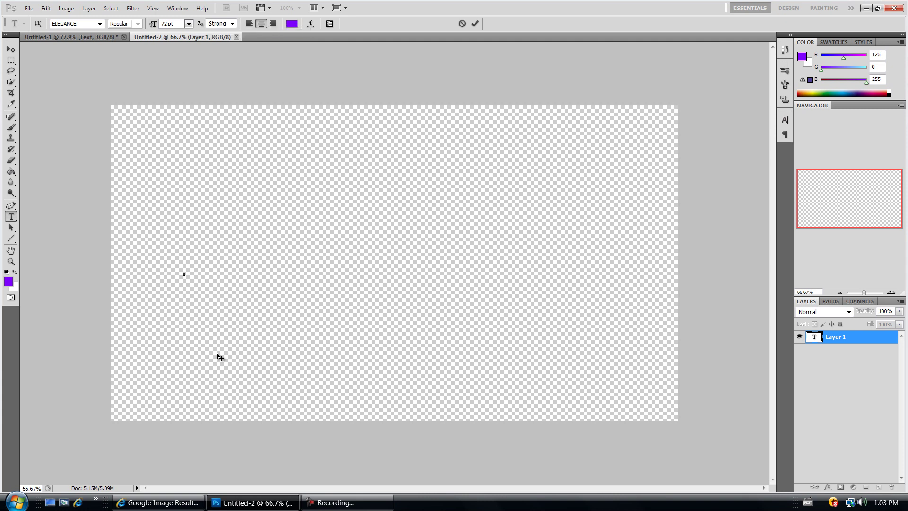
text(Text)
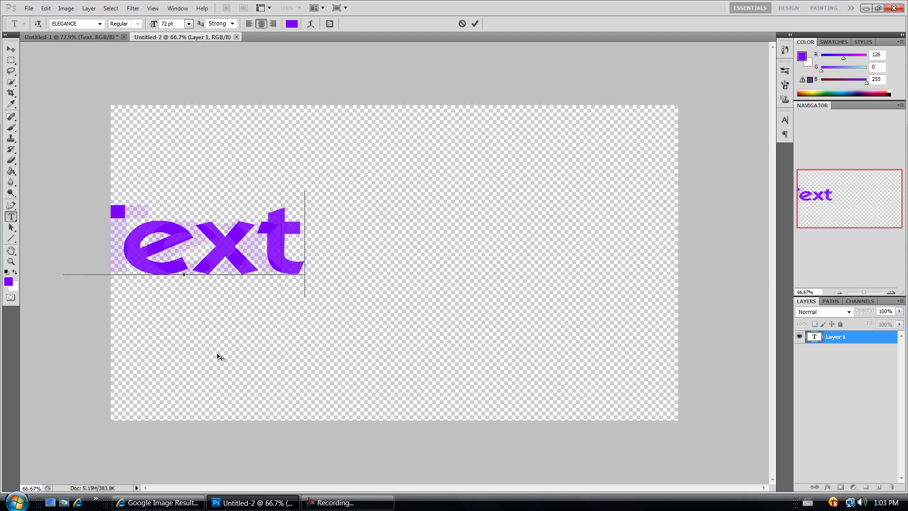
Centre the word on the canvas and scale it to about 177% with Free Transform
click(10, 49)
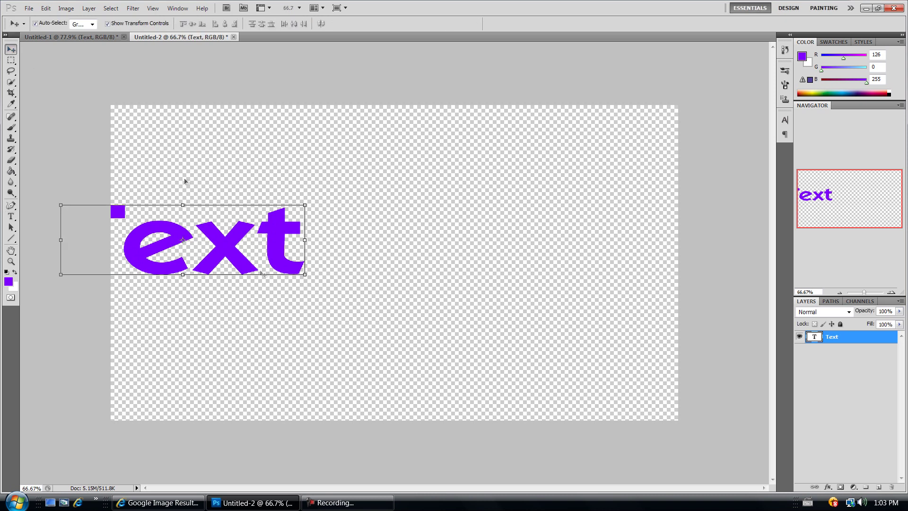
drag(233, 258, 423, 281)
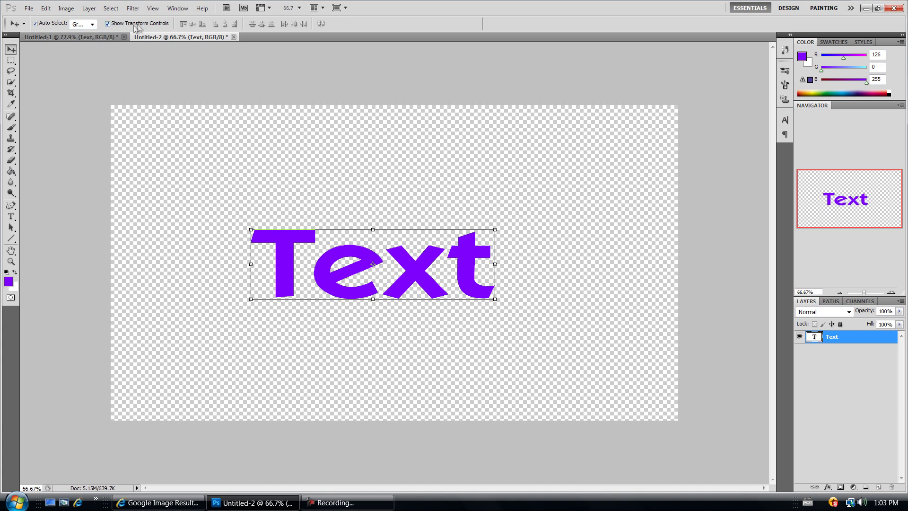
click(495, 230)
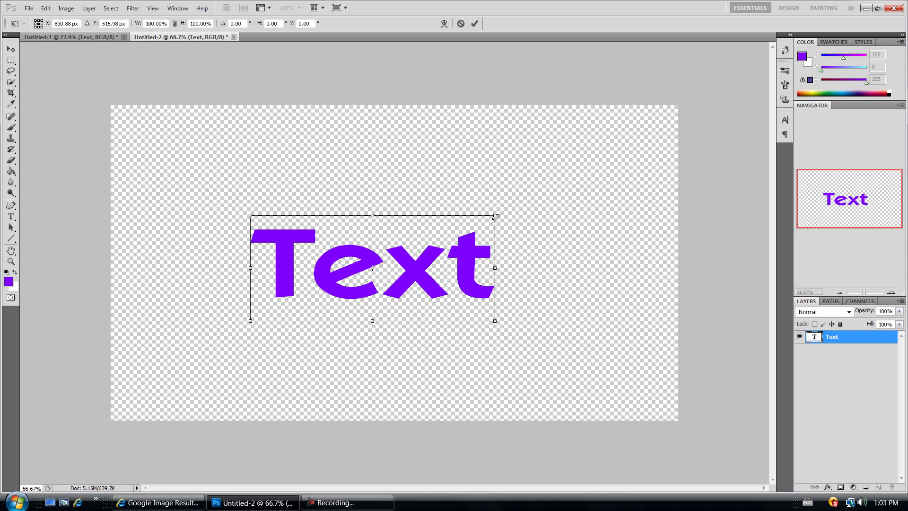
drag(495, 216, 675, 111)
drag(583, 240, 504, 273)
key(Return)
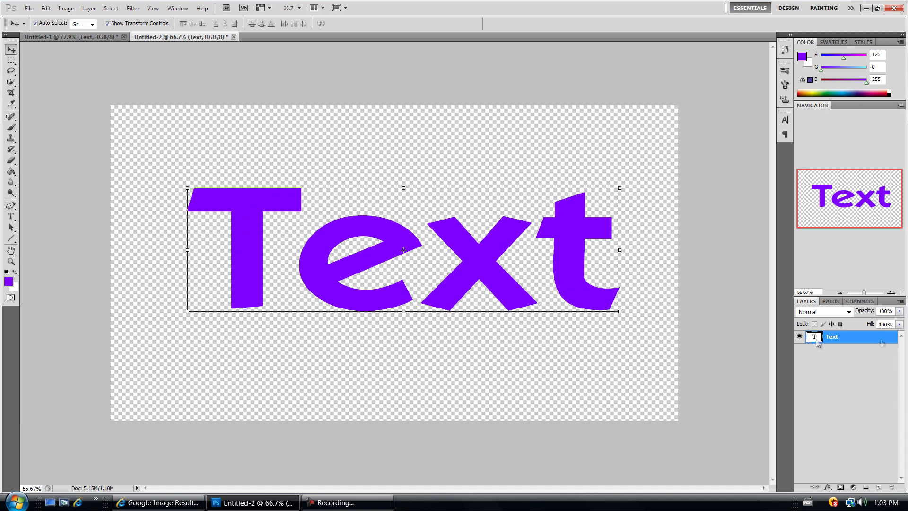
Apply a white (ffffff) Color Overlay layer style to the Text layer
double_click(873, 339)
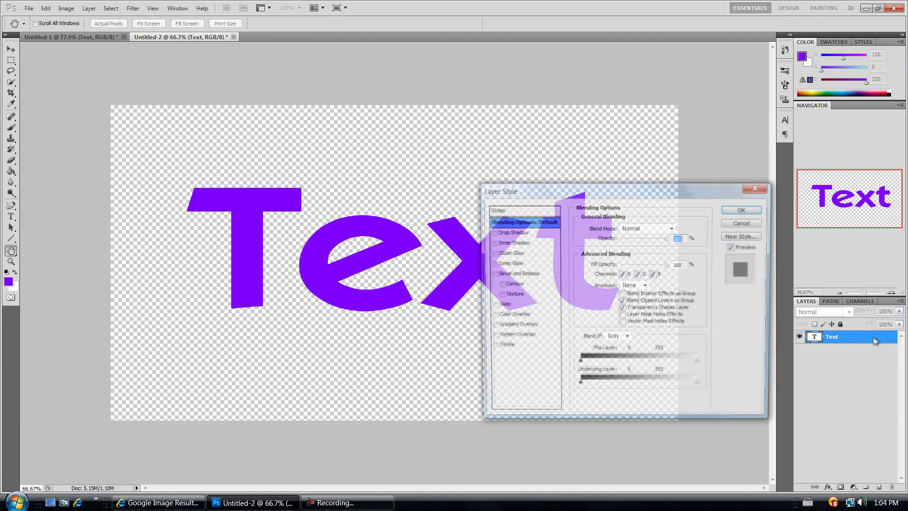
drag(564, 196, 765, 203)
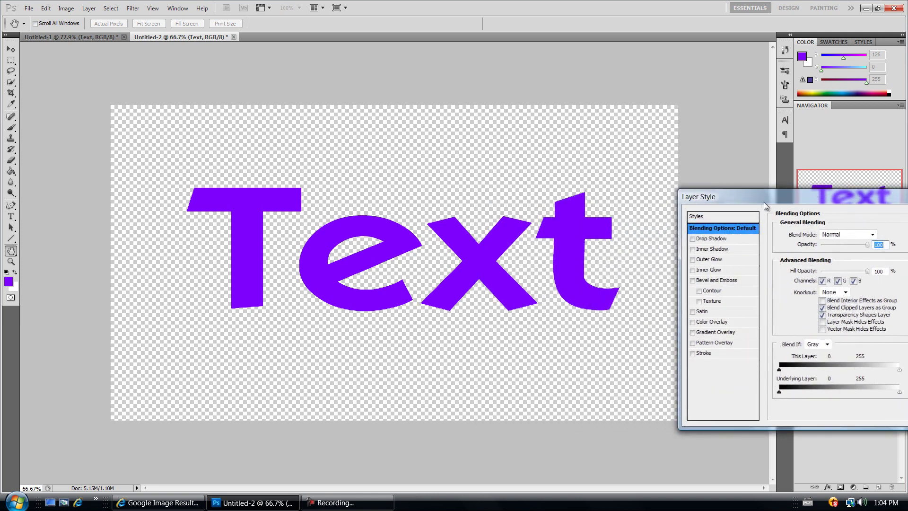
click(694, 323)
click(720, 322)
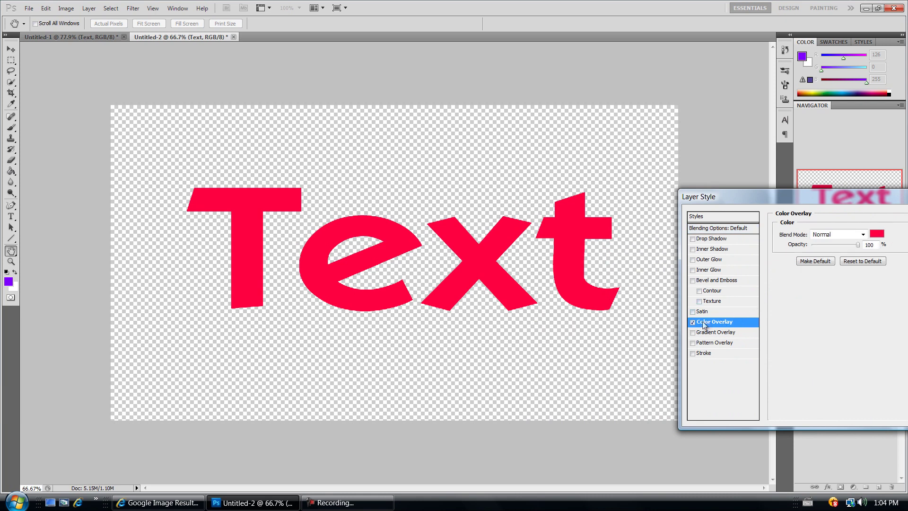
click(878, 234)
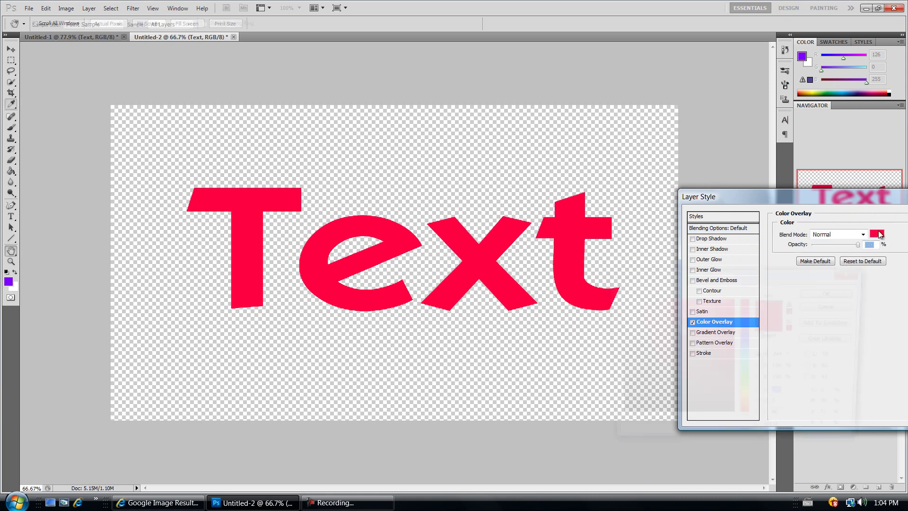
click(615, 300)
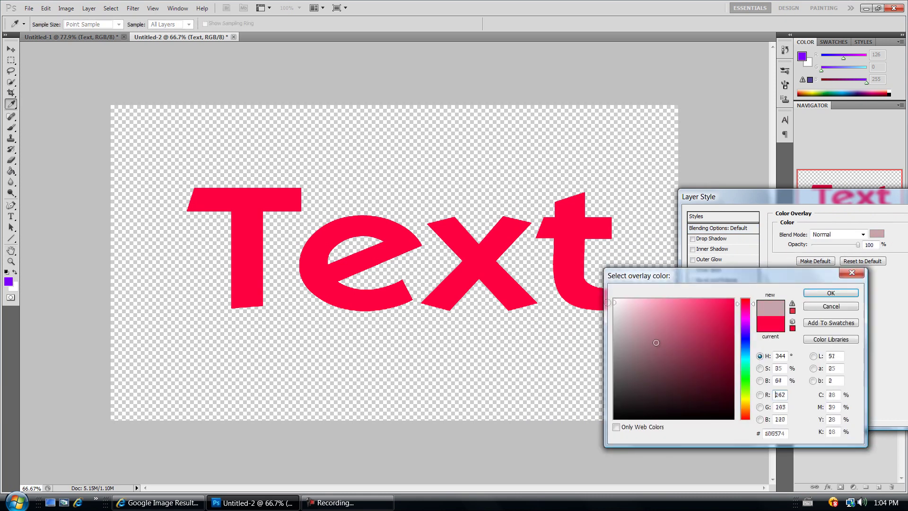
click(831, 293)
drag(848, 194, 715, 188)
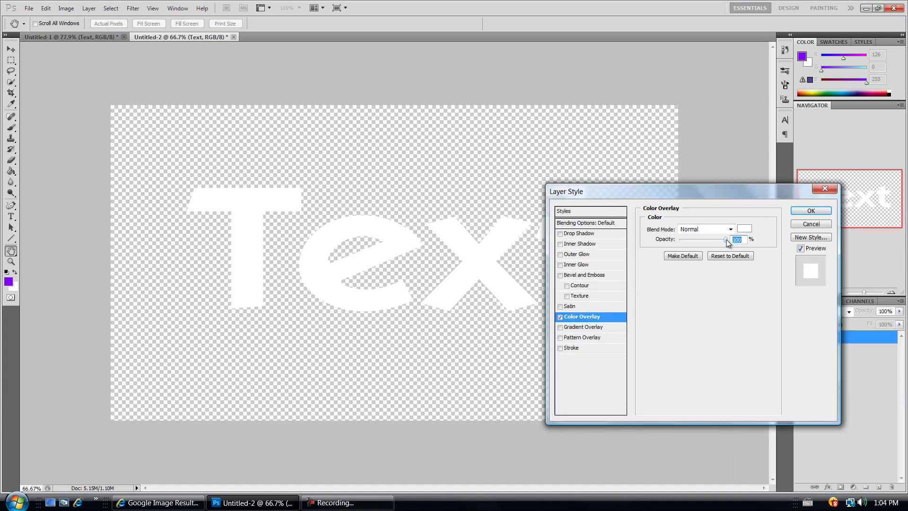
click(807, 214)
key(v)
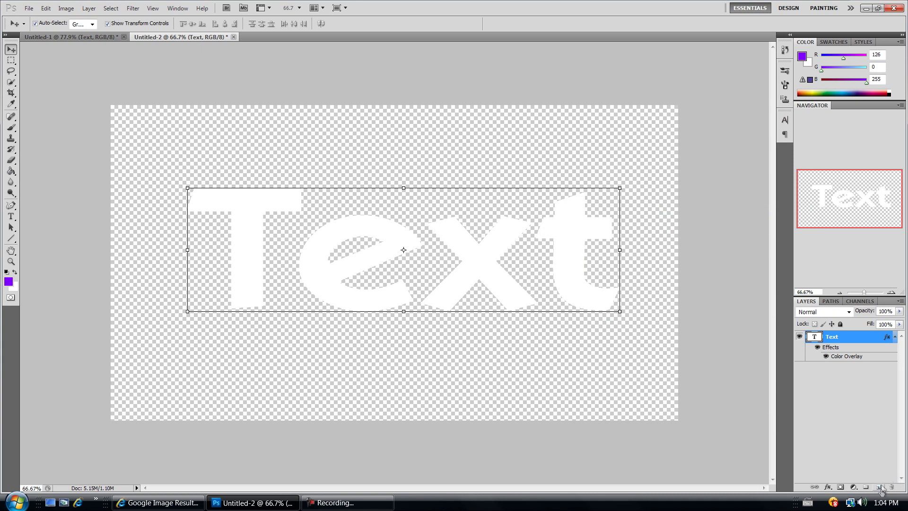
Convert the Text layer to a smart object, then rasterize it through the Eraser's prompt
right_click(868, 339)
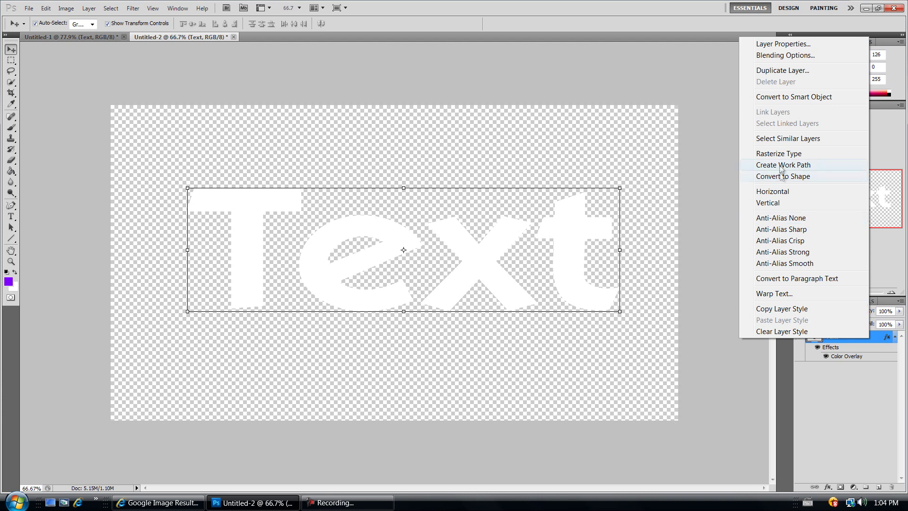
click(766, 100)
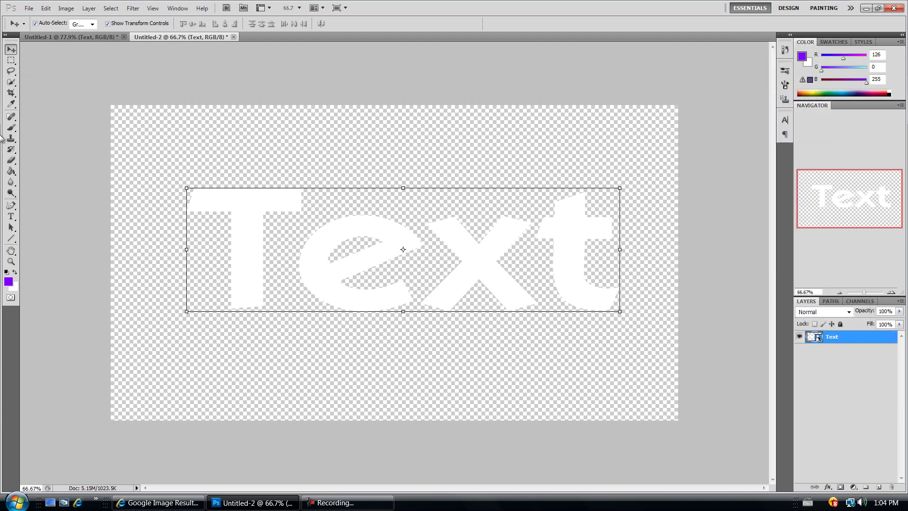
click(11, 160)
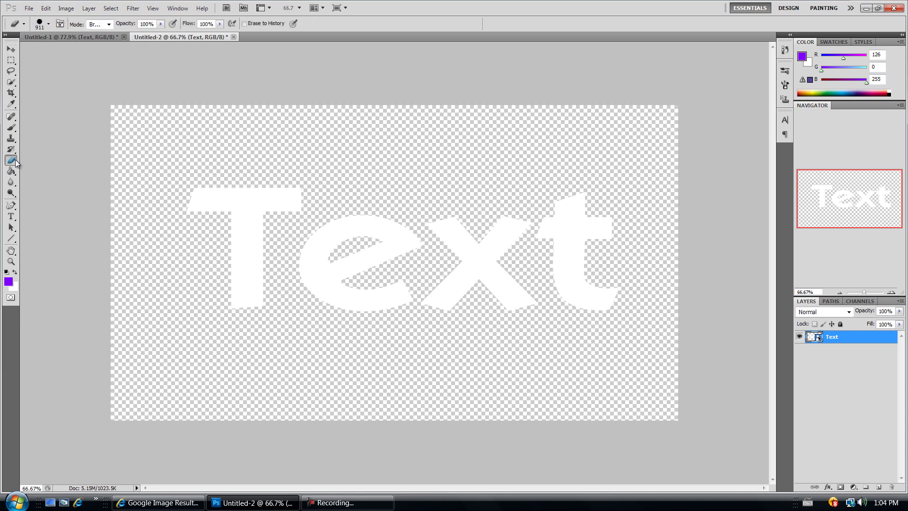
click(245, 211)
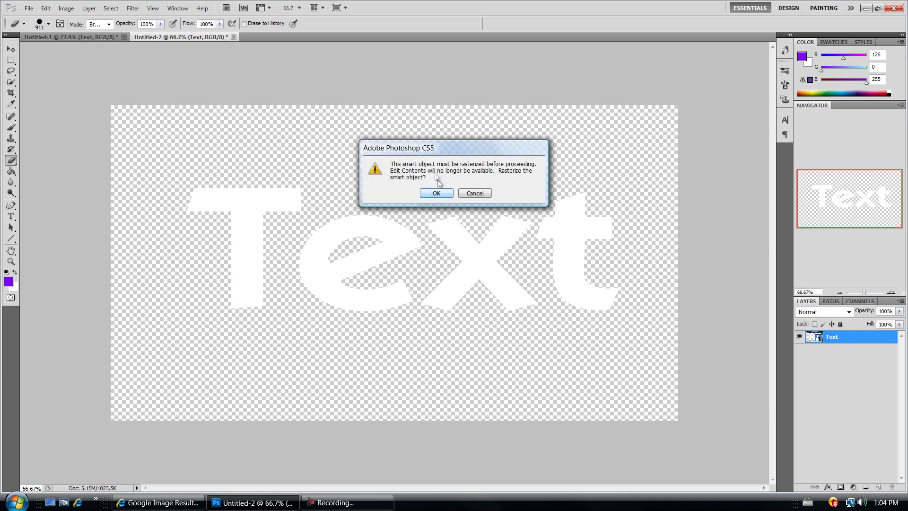
click(436, 193)
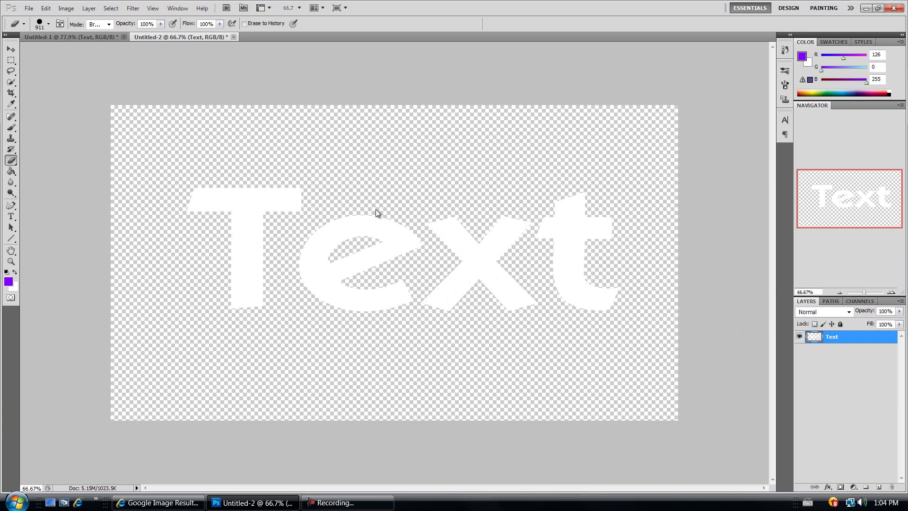
Add a new empty Layer 1 above Text and choose the 611 px brush preset
click(880, 488)
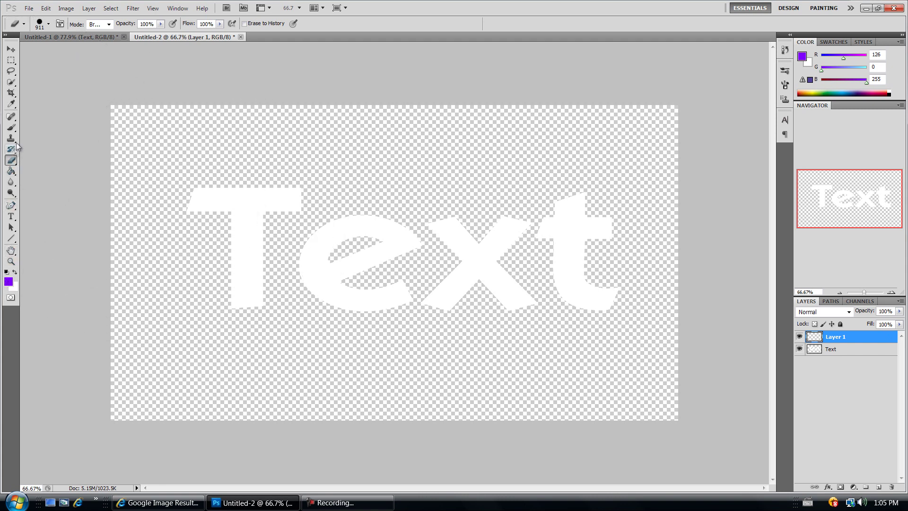
click(11, 128)
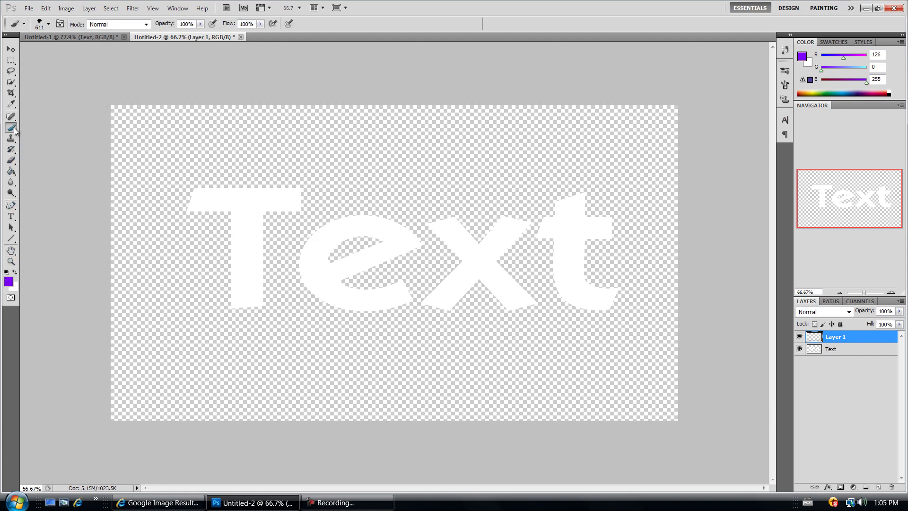
click(49, 23)
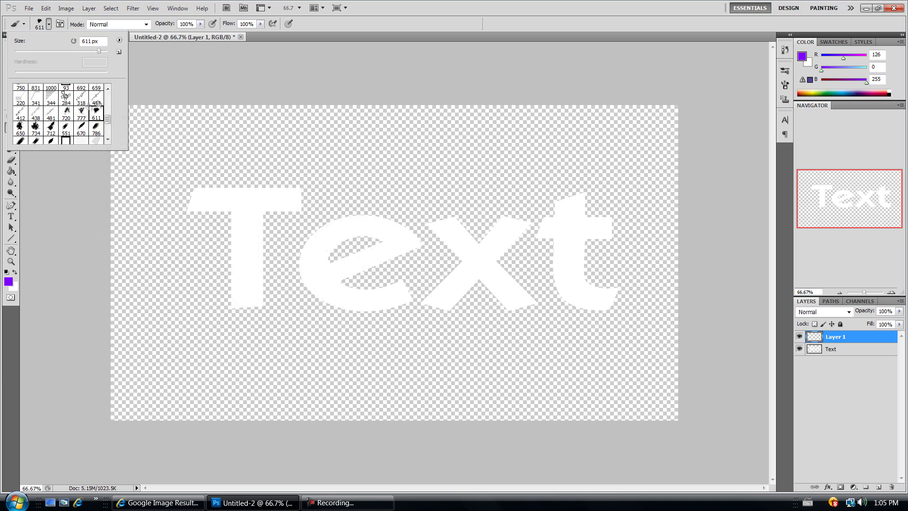
click(50, 24)
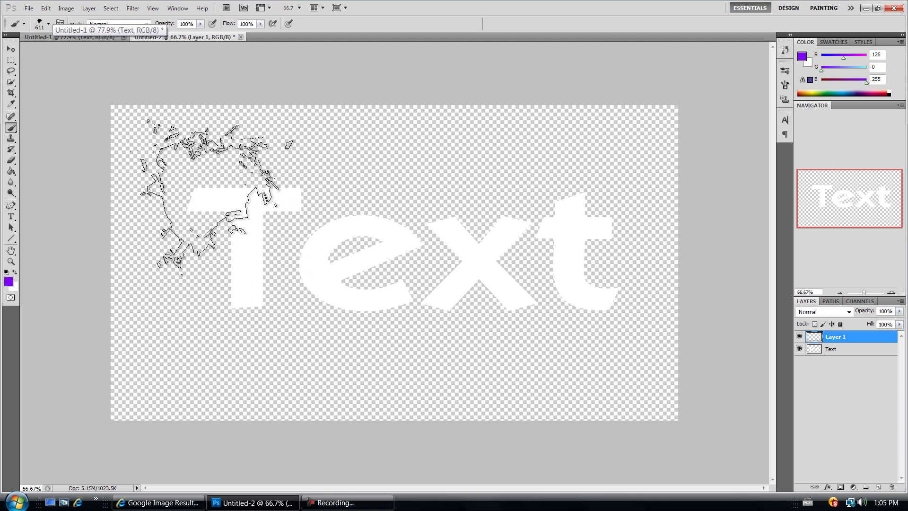
Set the foreground colour to pure red (ff0000)
click(8, 282)
drag(754, 317, 753, 300)
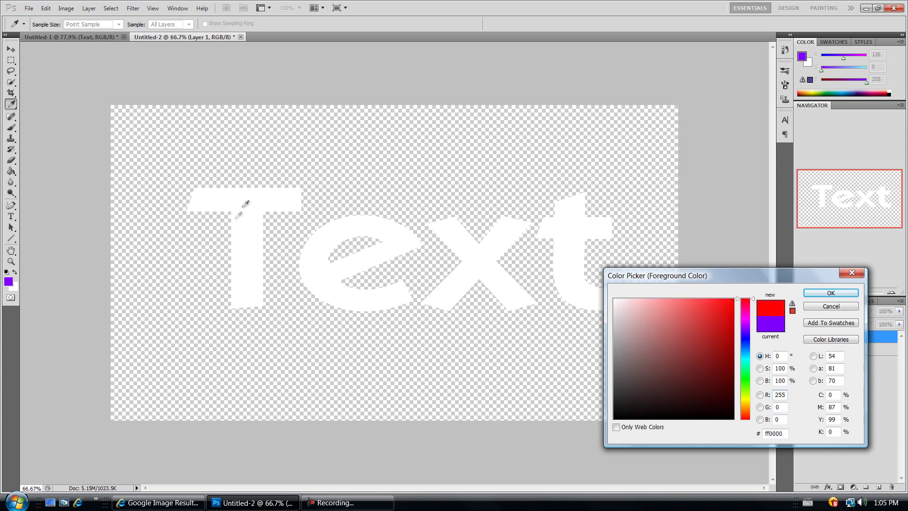
mouse_move(748, 303)
mouse_down()
mouse_move(744, 320)
mouse_move(746, 299)
mouse_up()
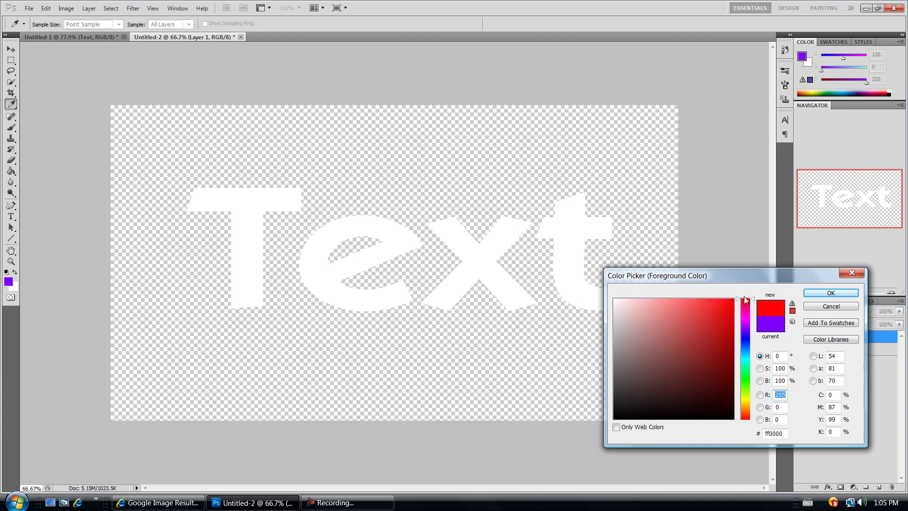
click(827, 294)
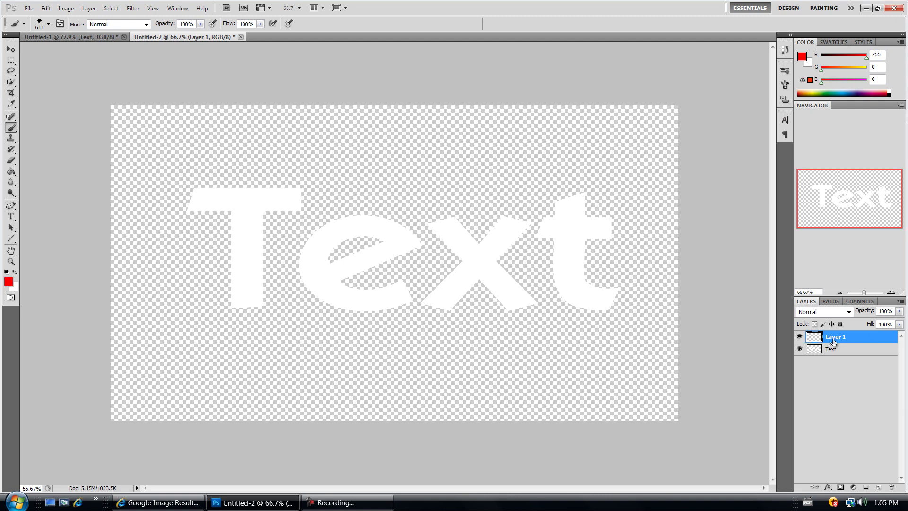
Make Layer 1 a clipping mask on the Text layer and reselect Layer 1
right_click(880, 340)
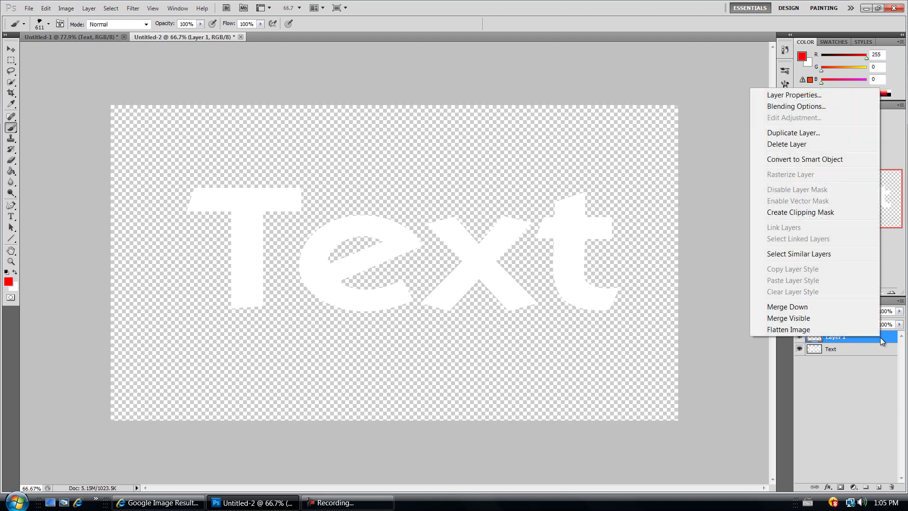
click(796, 213)
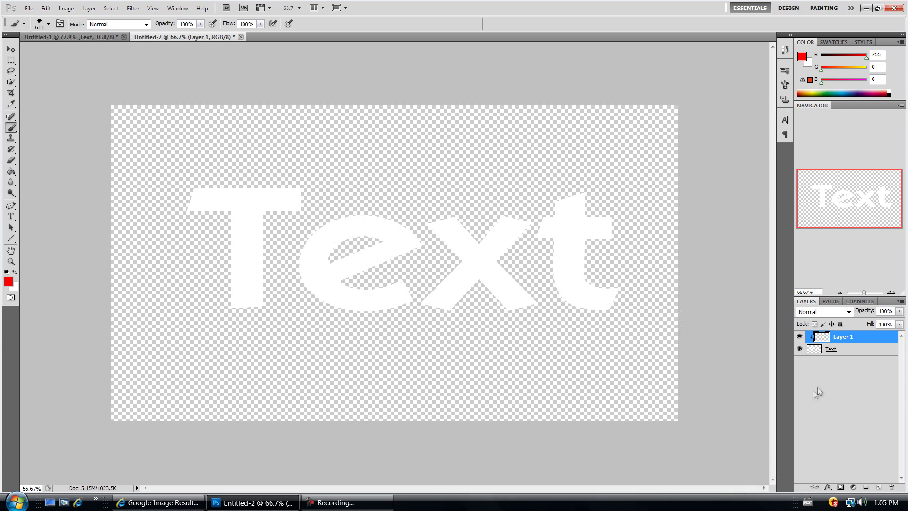
click(856, 354)
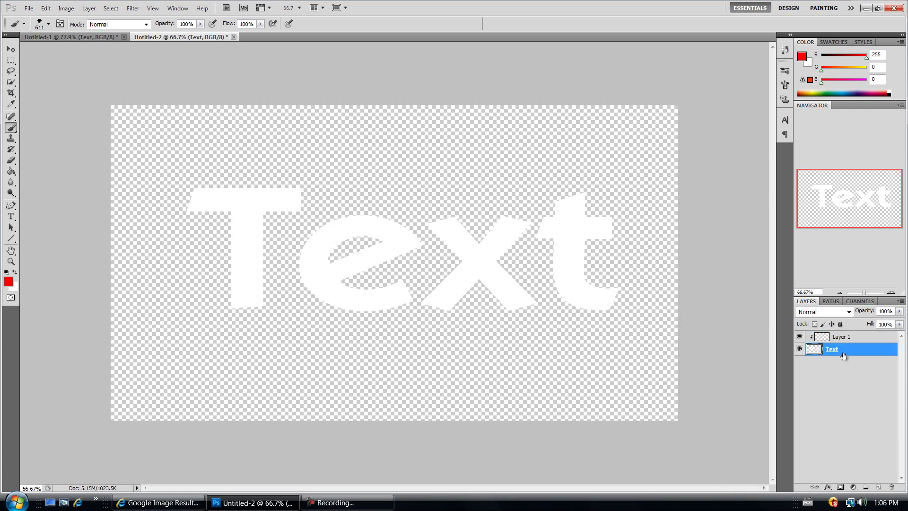
click(869, 341)
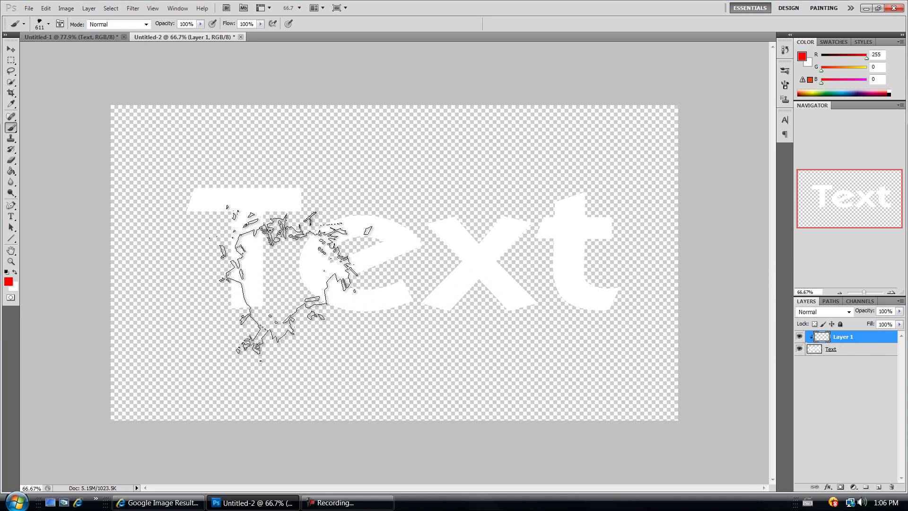
Paint red on the T's top-left, then purple (7e00ff) across the T and e
click(288, 289)
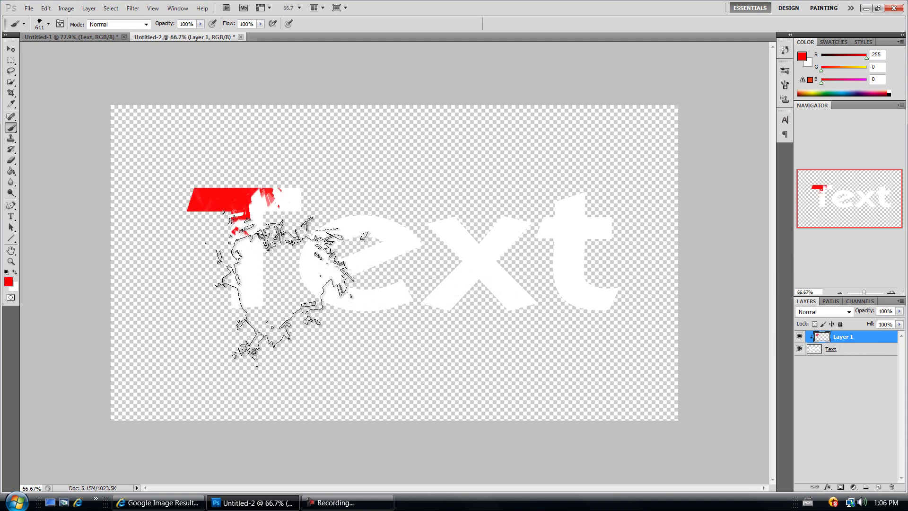
click(8, 281)
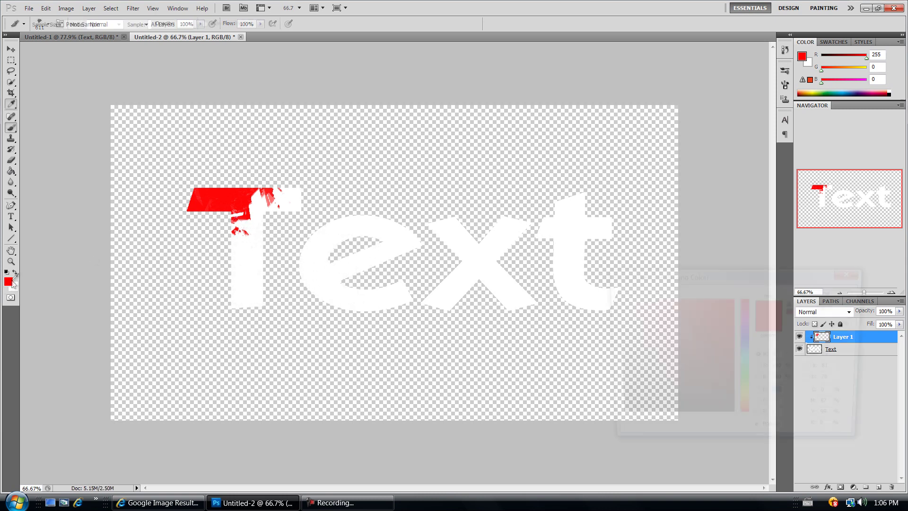
click(747, 326)
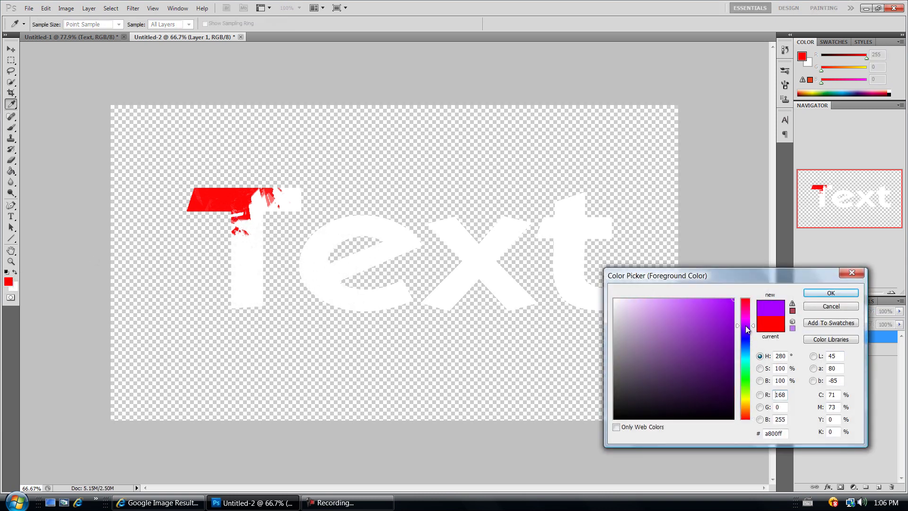
drag(746, 328, 749, 328)
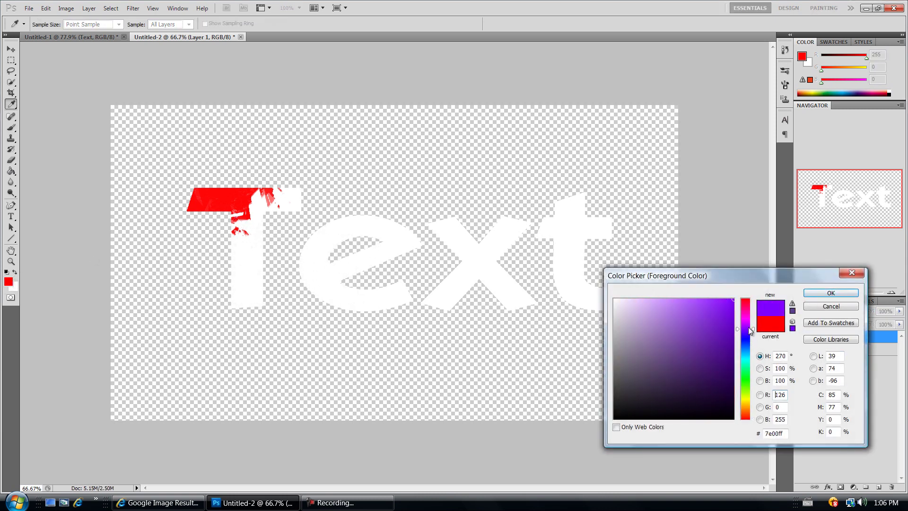
click(832, 293)
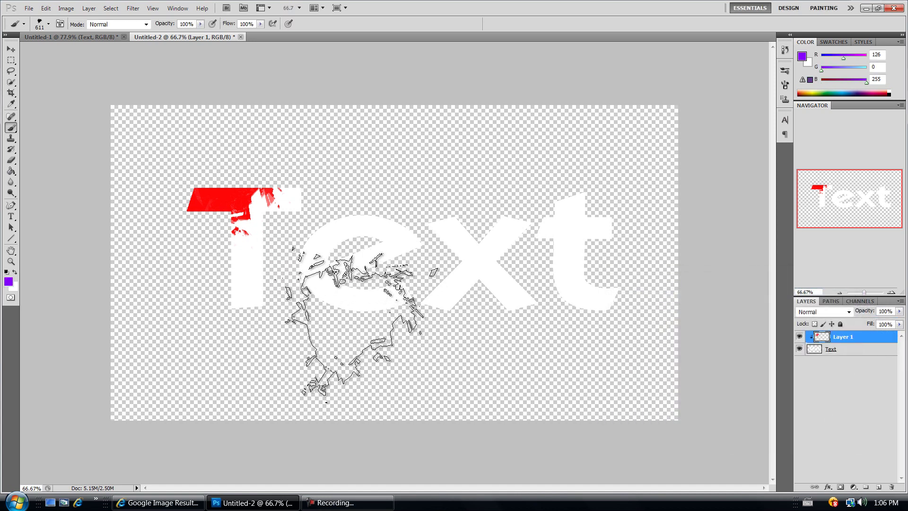
mouse_move(358, 328)
mouse_down()
mouse_move(340, 319)
mouse_move(339, 426)
mouse_move(320, 418)
mouse_move(355, 450)
mouse_move(523, 361)
mouse_up()
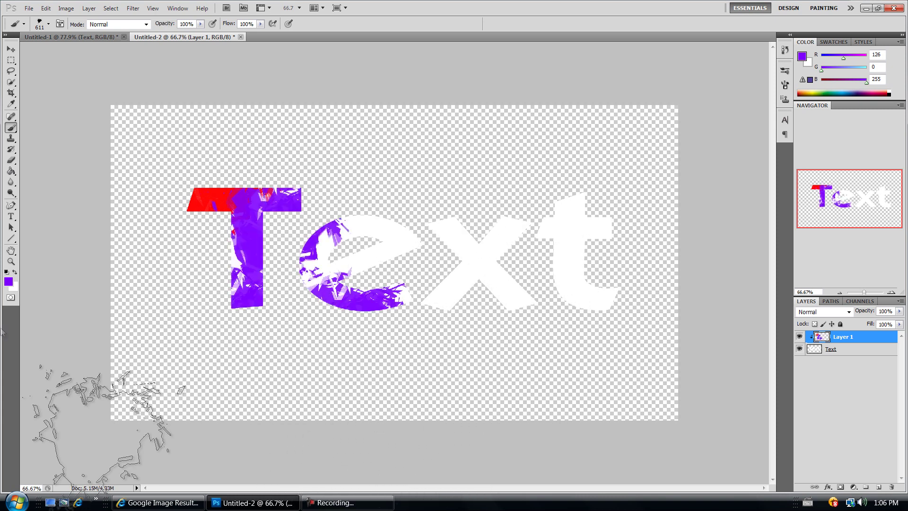
Compare with Untitled-1, then paint orange over the e, the x and the t's top
click(55, 37)
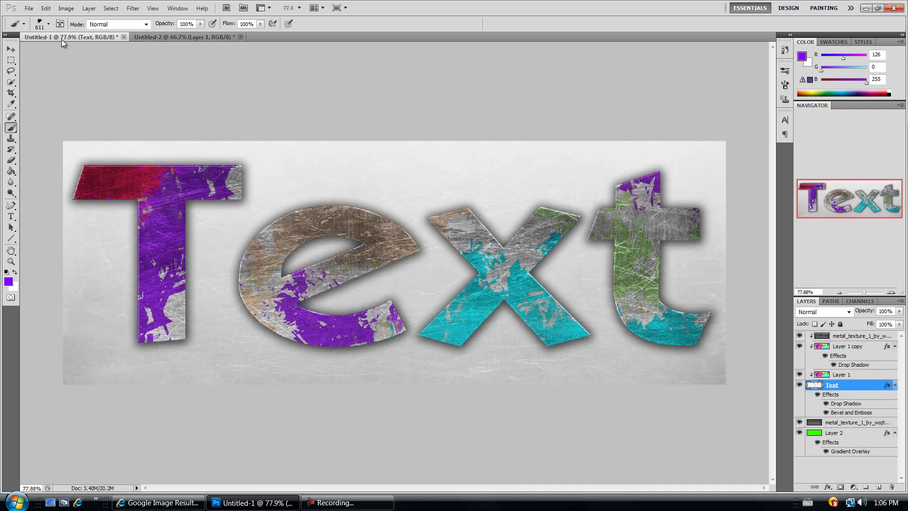
click(166, 37)
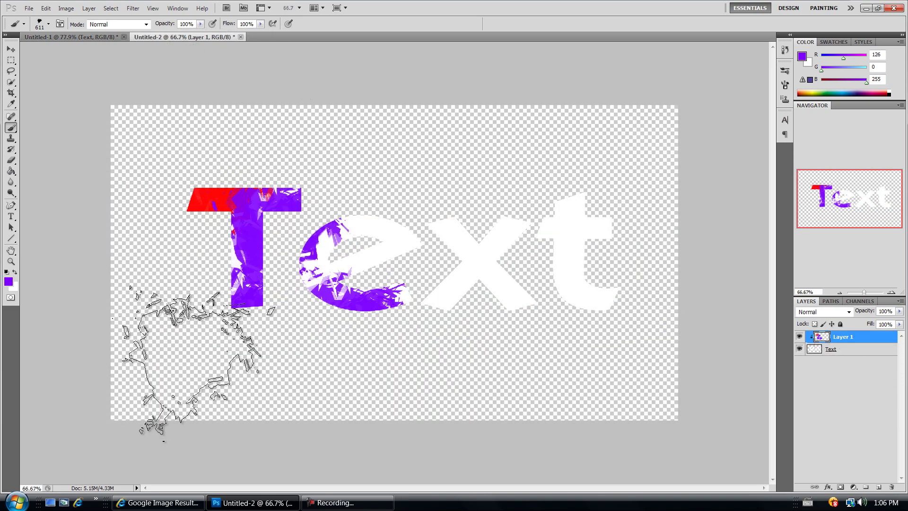
click(9, 282)
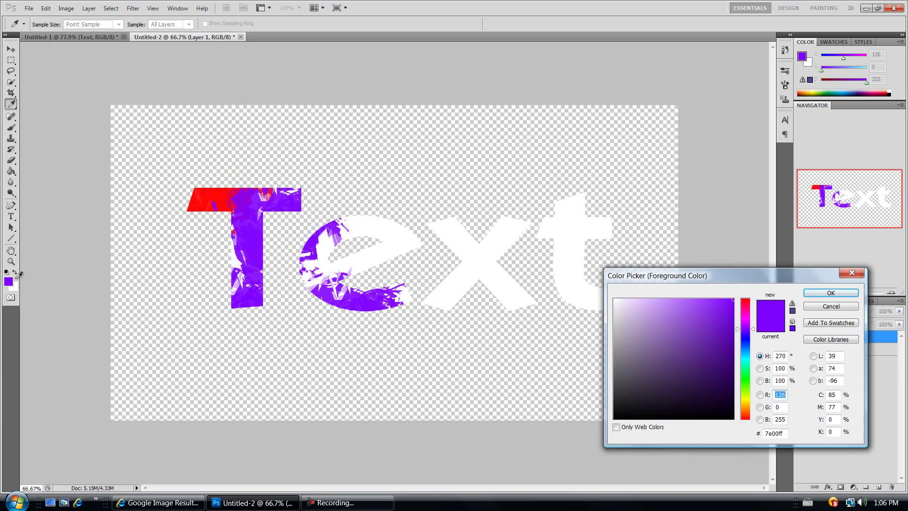
drag(743, 319, 747, 408)
click(831, 295)
mouse_move(461, 182)
mouse_down()
mouse_move(416, 204)
mouse_move(400, 230)
mouse_move(473, 262)
mouse_move(449, 319)
mouse_move(470, 350)
mouse_up()
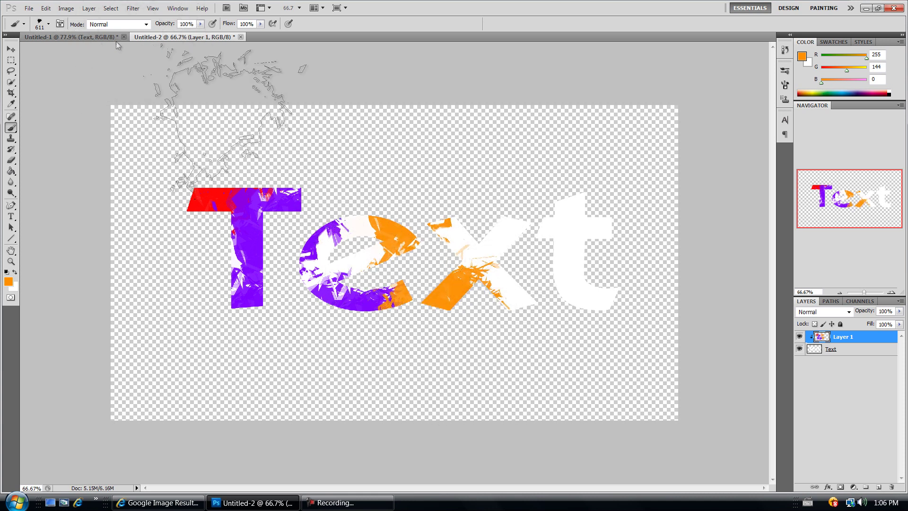
click(655, 277)
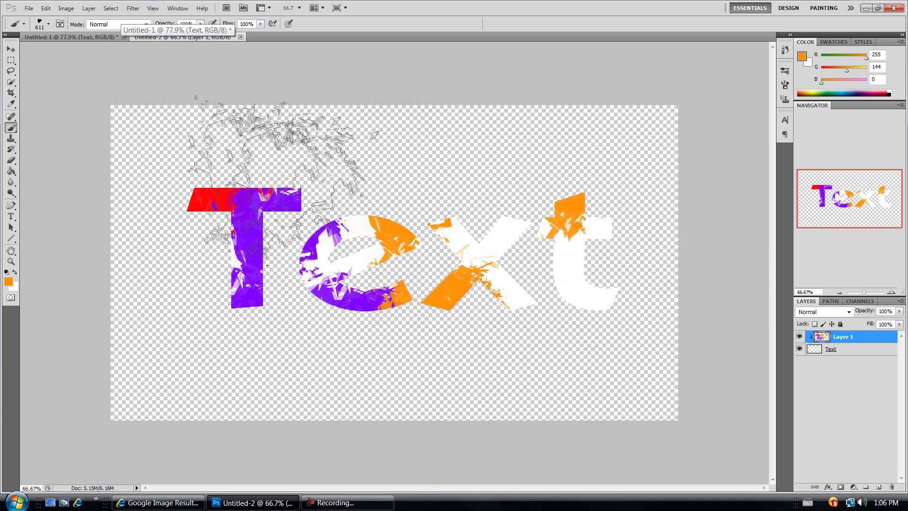
Compare with the reference again, then paint cyan over the x and the t
click(88, 37)
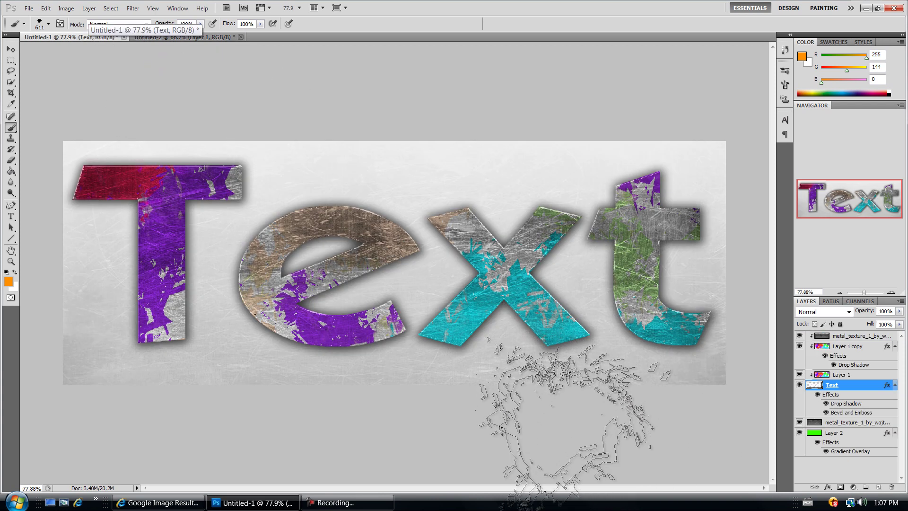
click(148, 37)
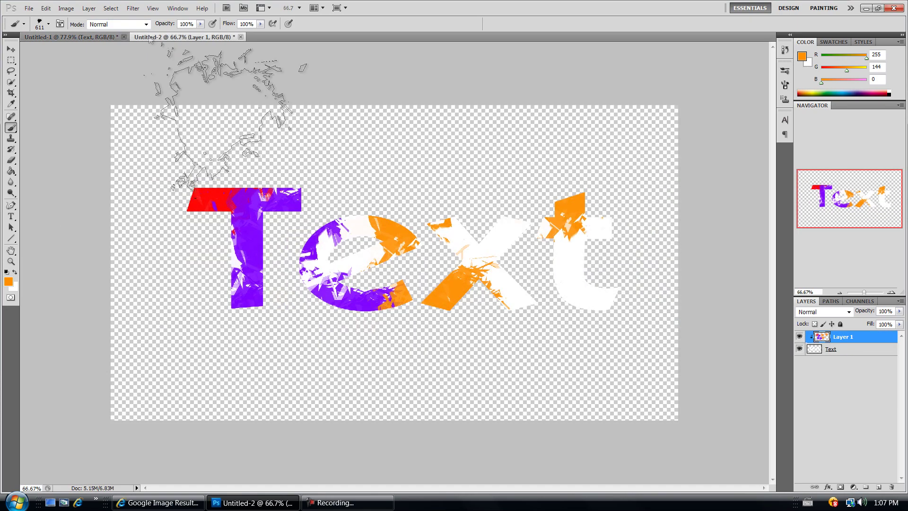
click(8, 283)
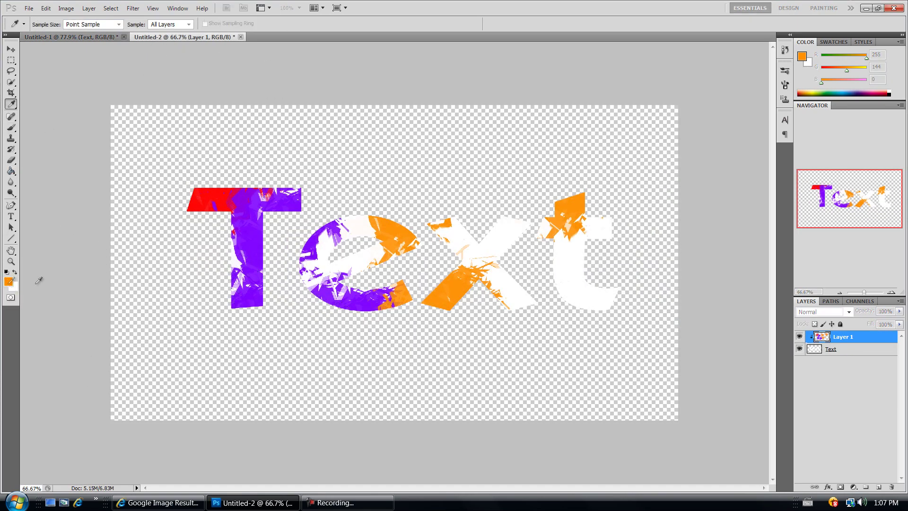
mouse_move(749, 357)
mouse_down()
mouse_move(749, 372)
mouse_move(749, 361)
mouse_up()
click(831, 293)
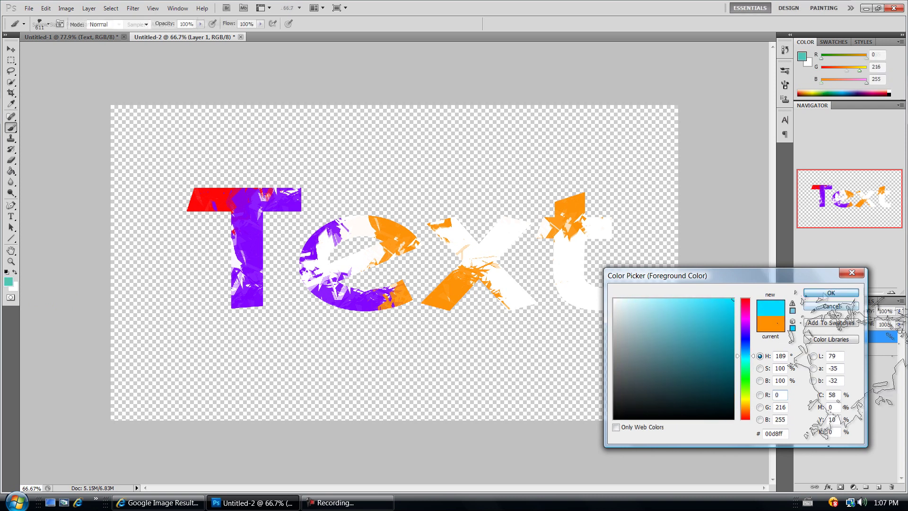
click(592, 307)
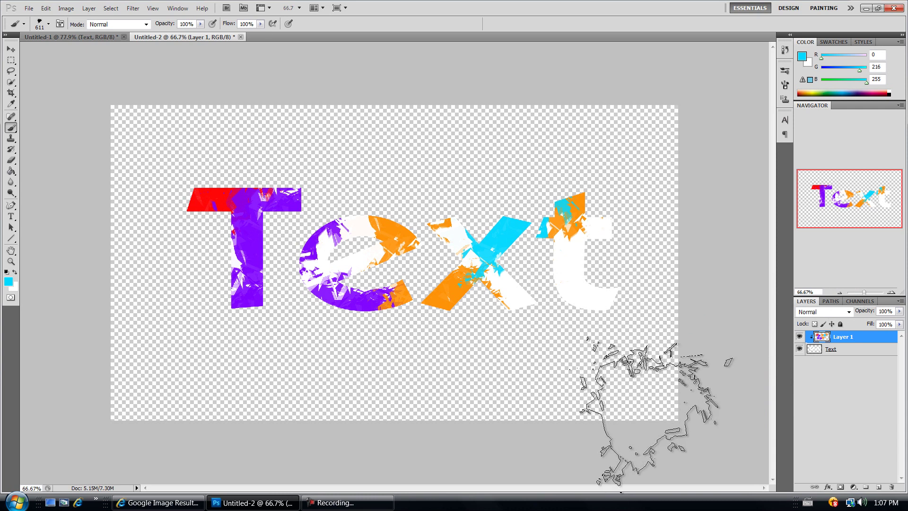
click(662, 383)
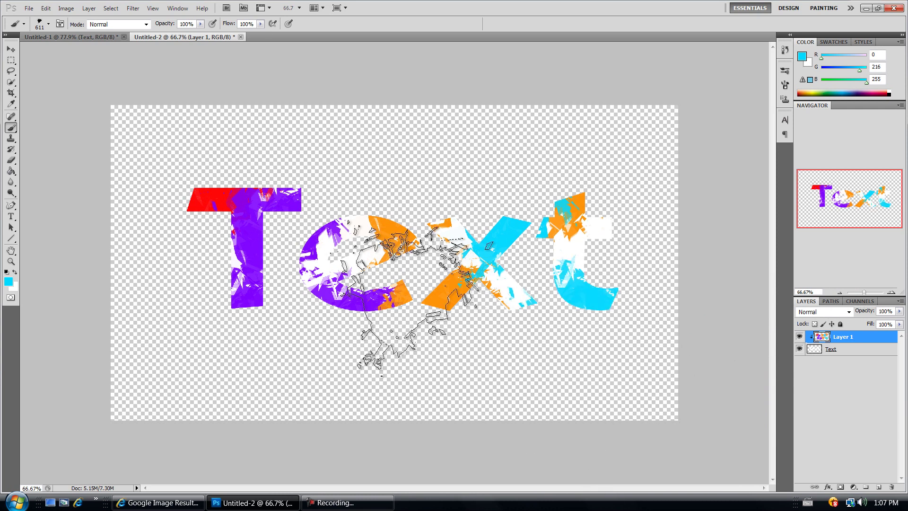
Pick green and splatter it over the t, the x, and the e and T crossbar
click(100, 37)
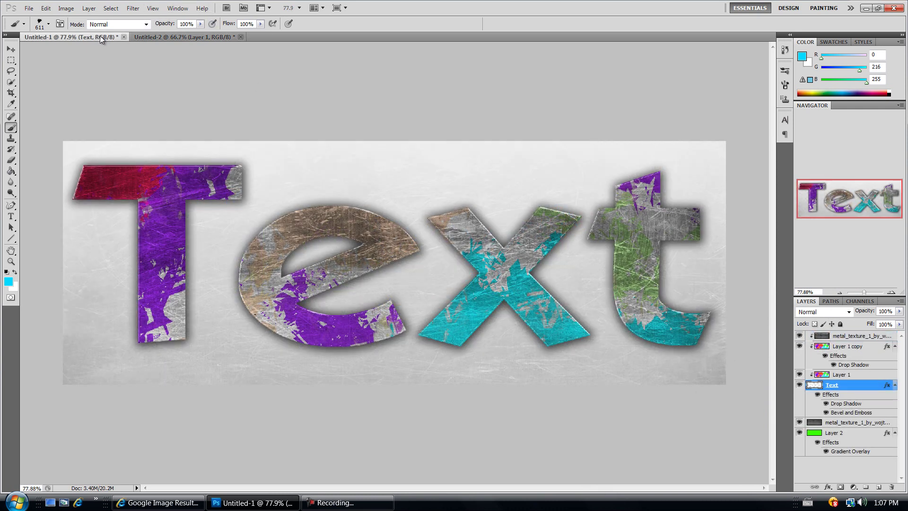
click(165, 38)
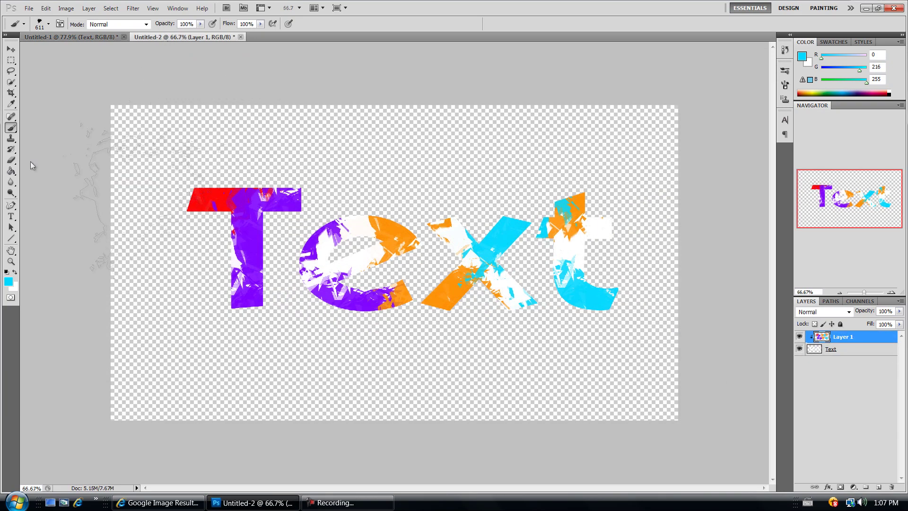
click(8, 282)
drag(748, 378, 748, 382)
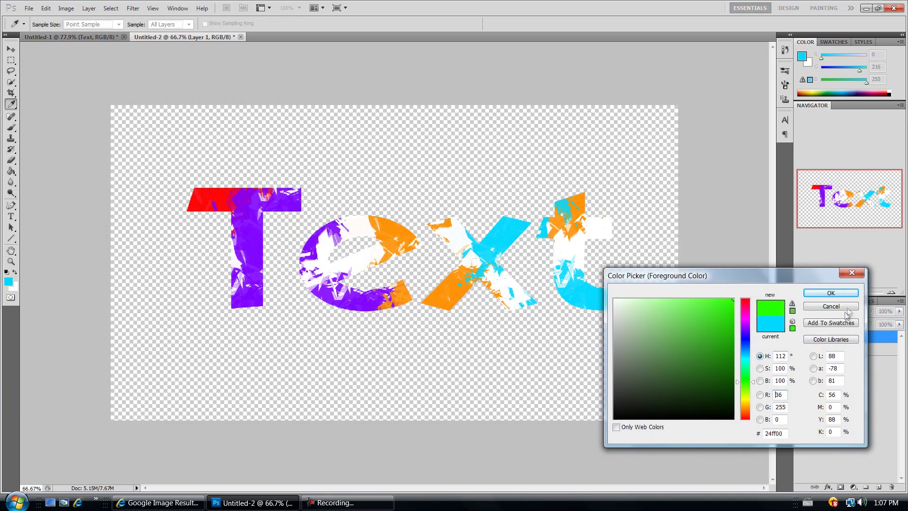
click(832, 292)
key(b)
click(703, 308)
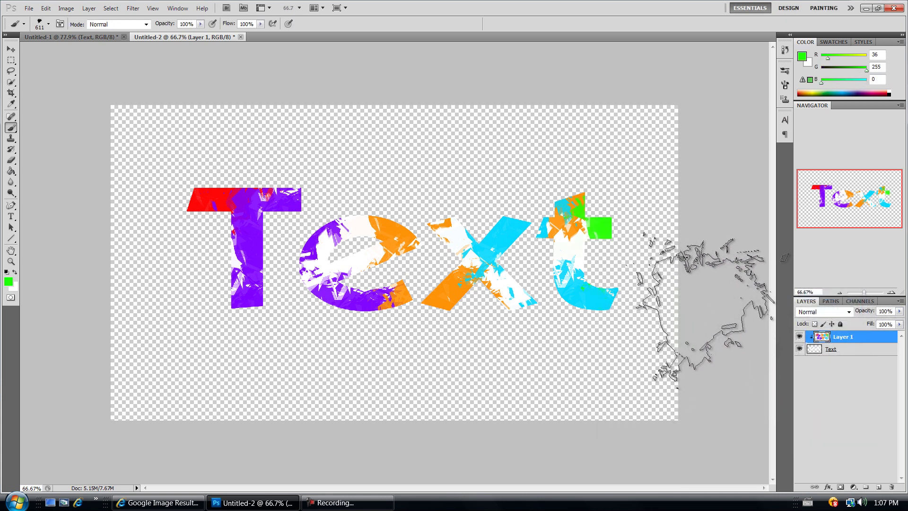
click(502, 265)
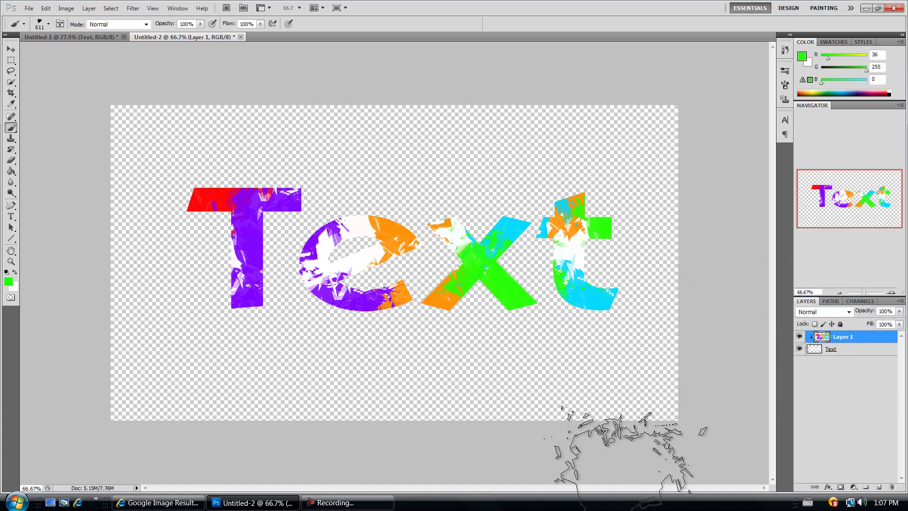
click(359, 255)
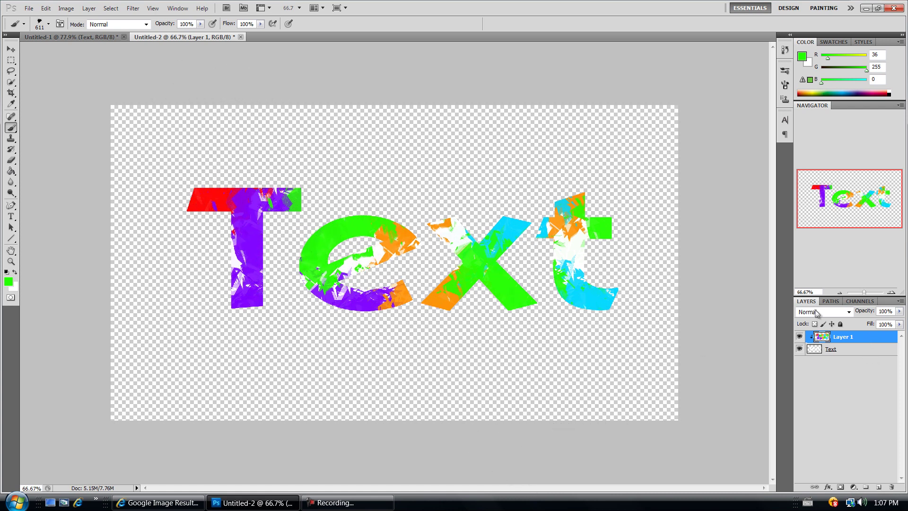
Discard a spare new layer, then drag the metal texture file from the desktop into Untitled-2
click(880, 488)
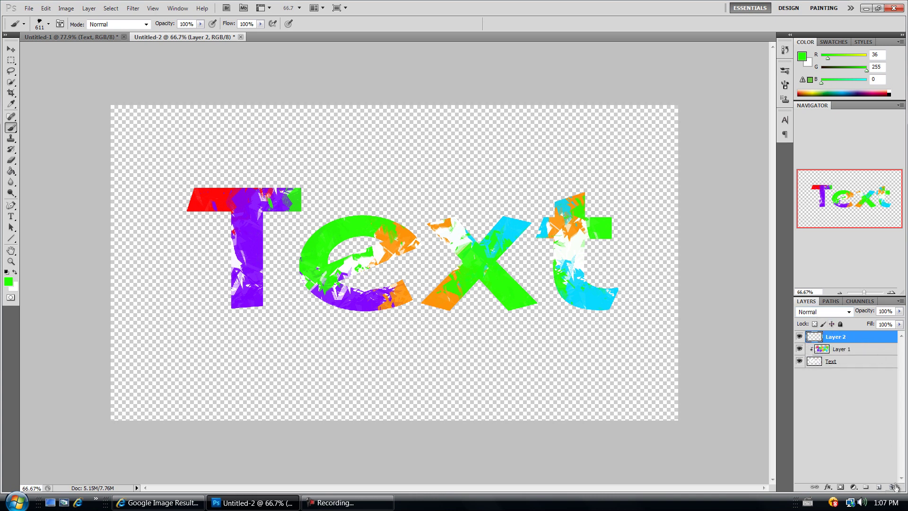
click(896, 487)
click(261, 505)
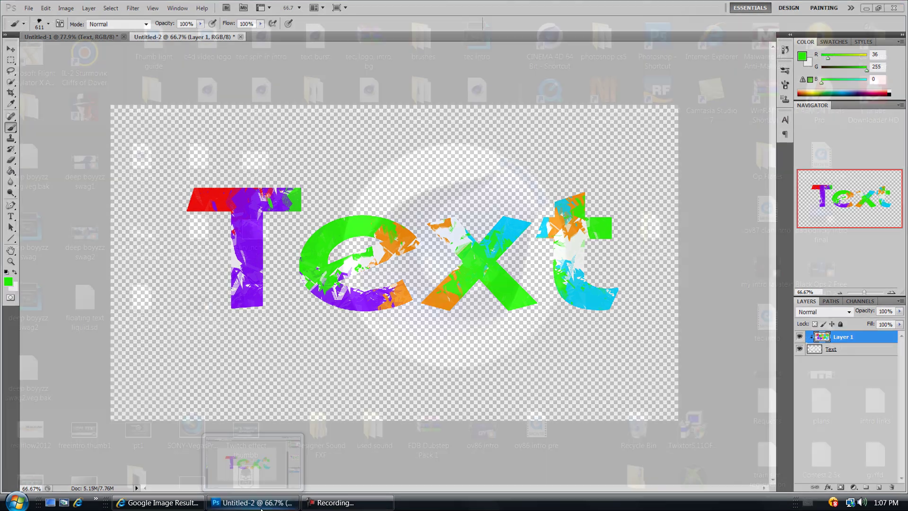
click(259, 310)
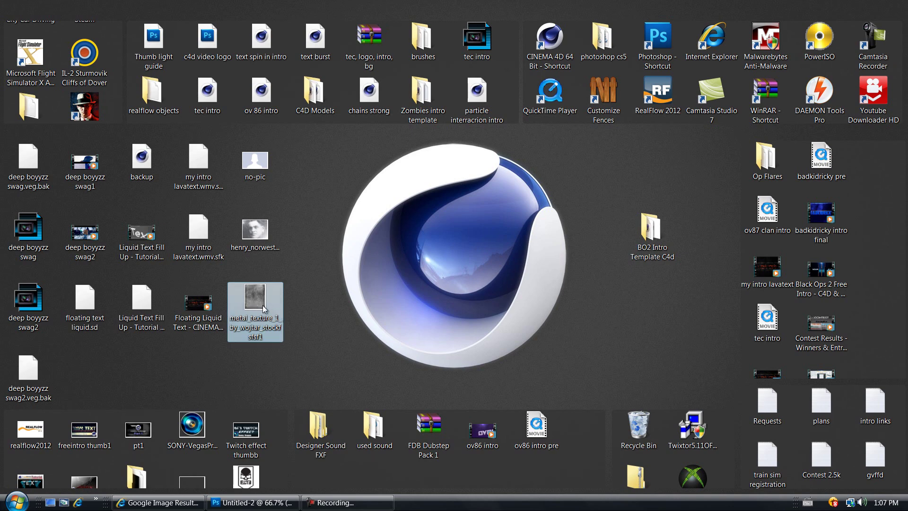
drag(263, 295, 519, 374)
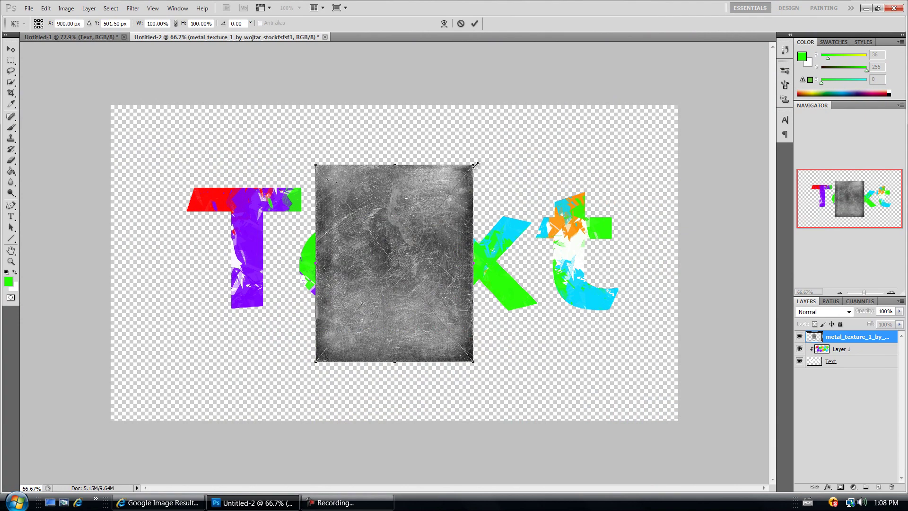
Stretch the metal texture to about 293% wide and shorter so it covers the whole Text
drag(475, 165, 636, 181)
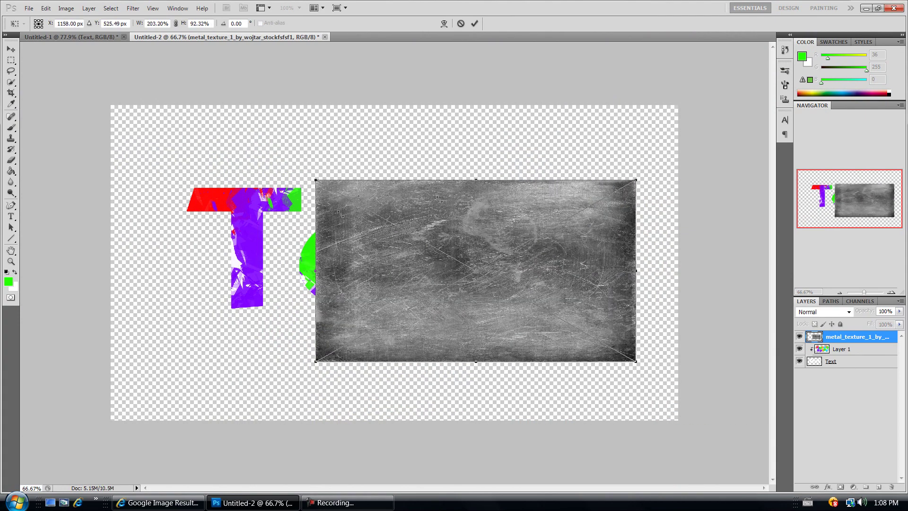
drag(316, 181, 175, 180)
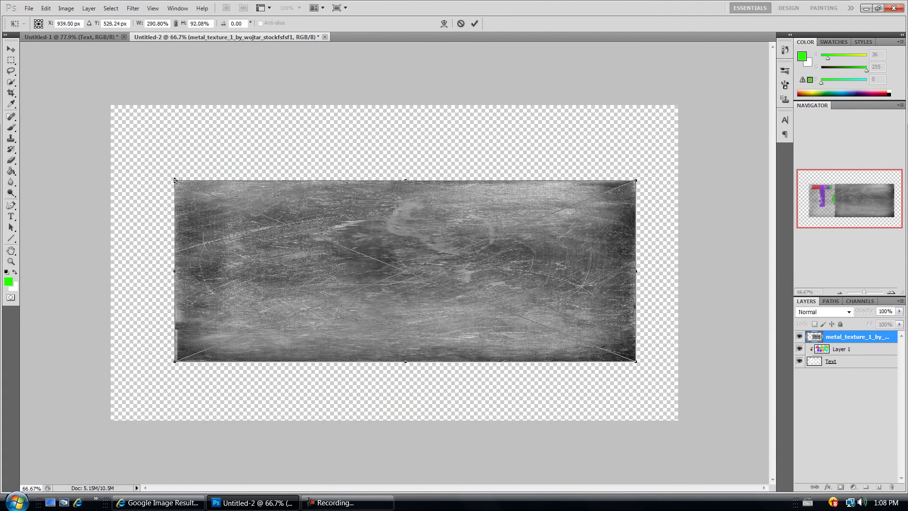
drag(401, 362, 401, 344)
key(Return)
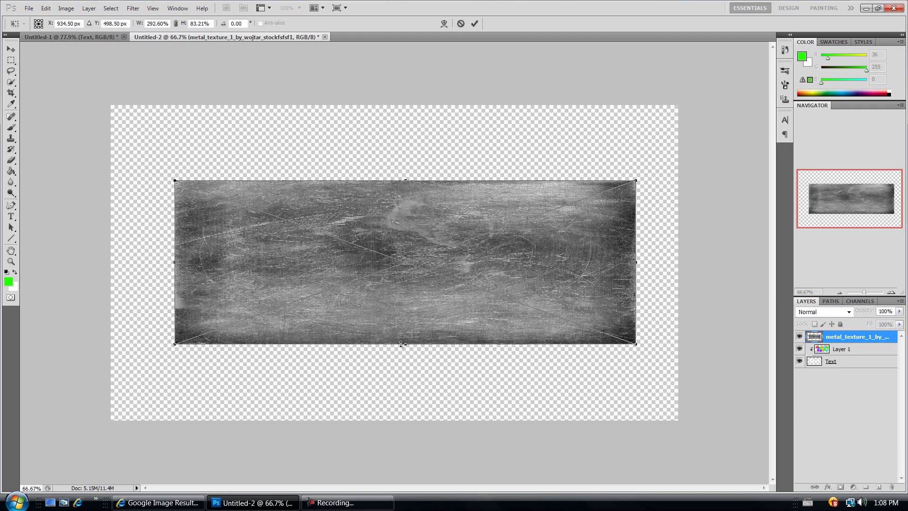
key(b)
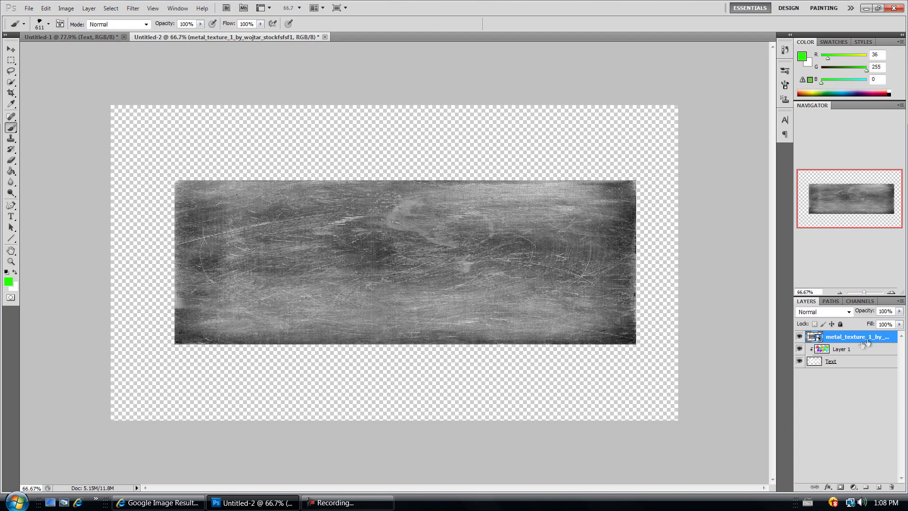
right_click(875, 337)
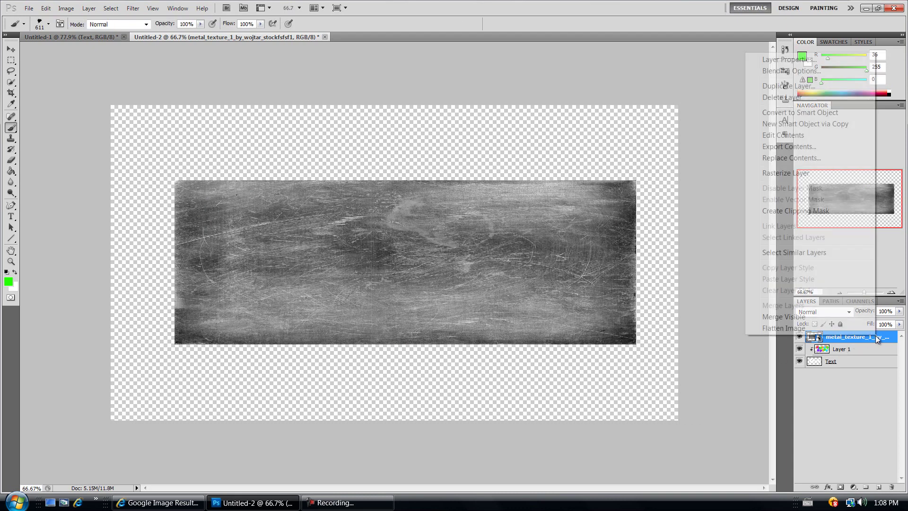
Create a clipping mask on the metal_texture layer so it shows only inside the letters
click(790, 211)
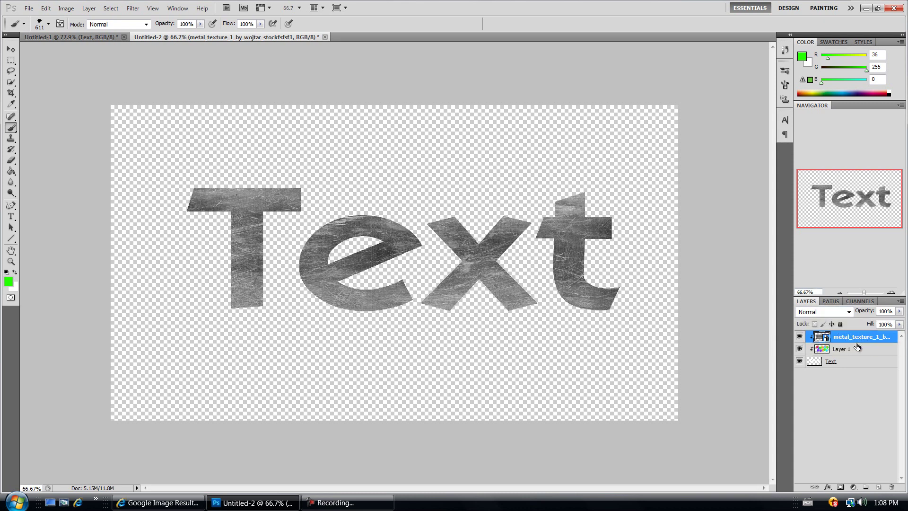
Set the metal texture to Hard Light, then check Untitled-1's layer blend modes (Vivid Light, Hue copy)
click(827, 314)
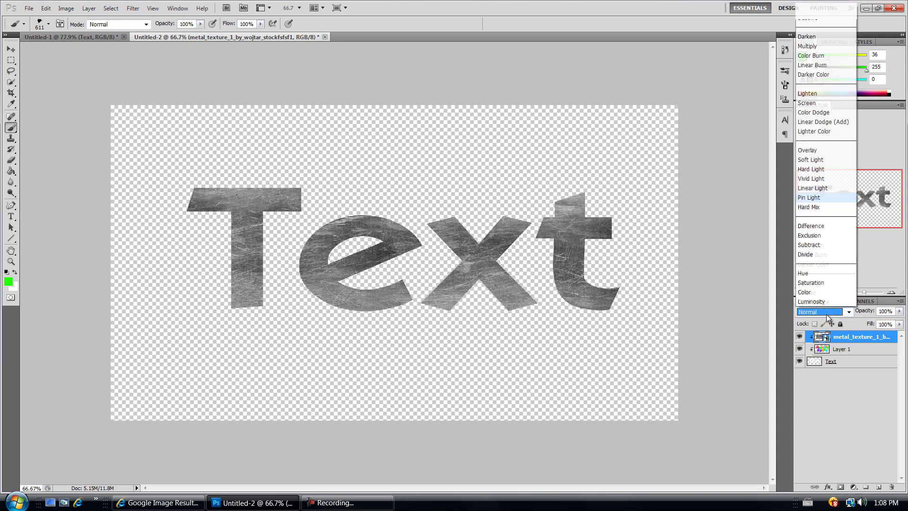
click(820, 170)
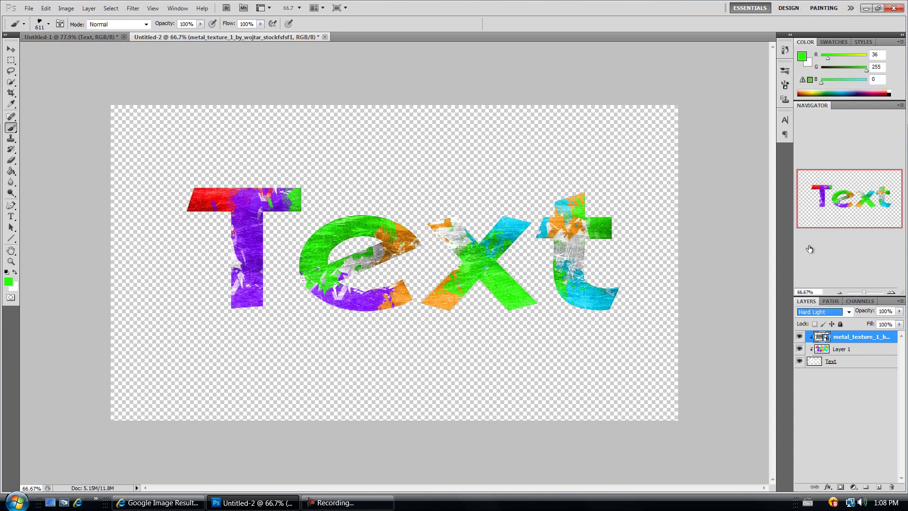
click(55, 36)
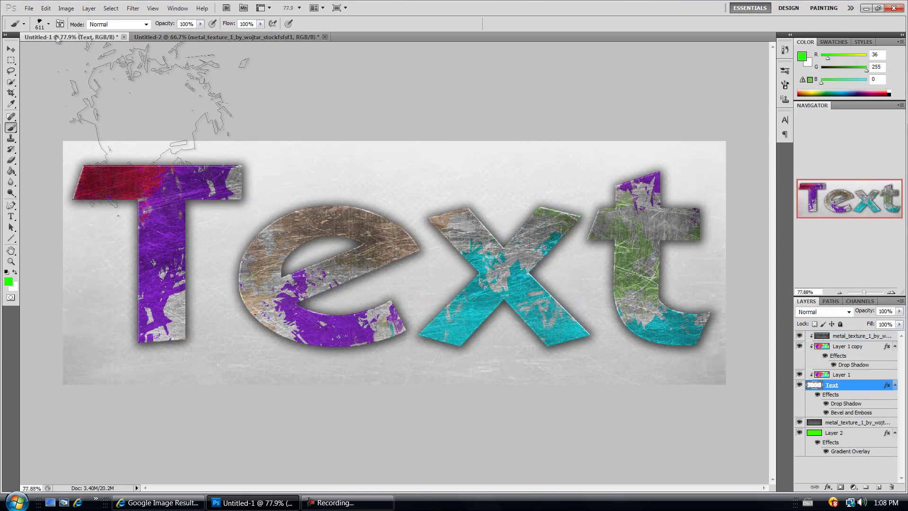
click(850, 337)
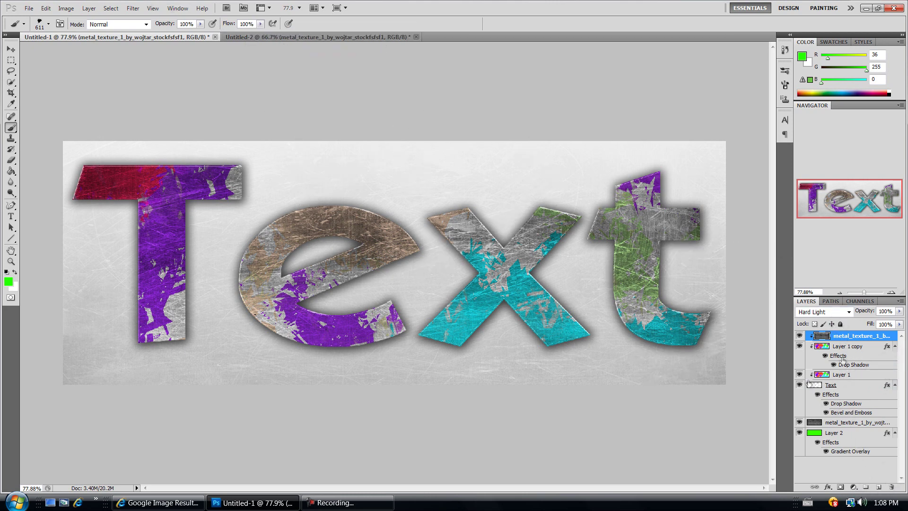
click(843, 376)
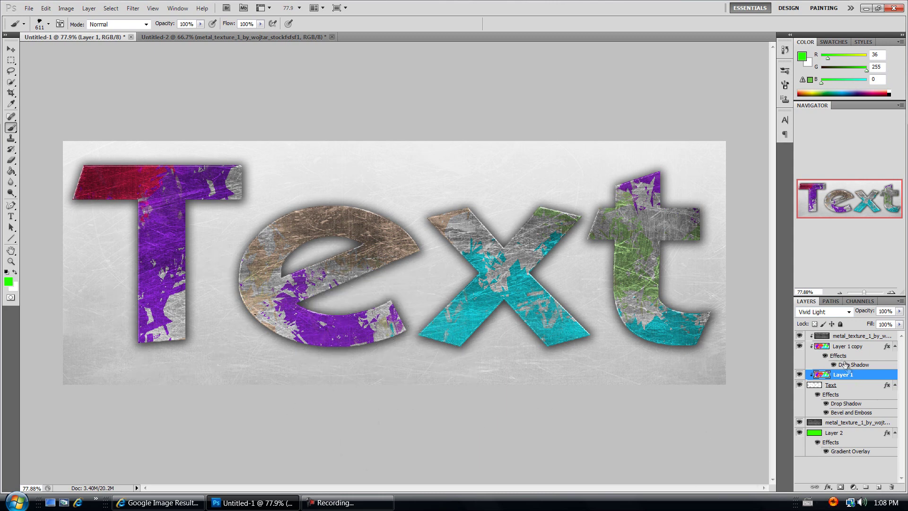
click(841, 349)
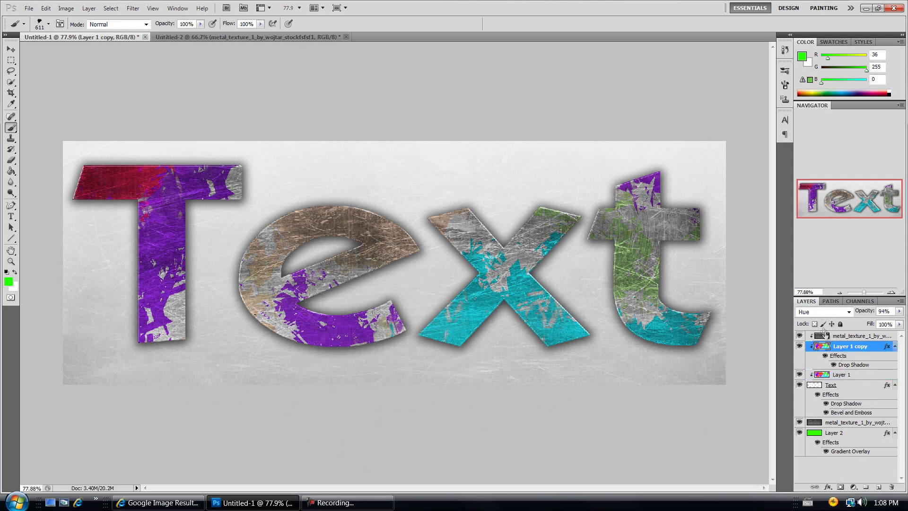
click(841, 378)
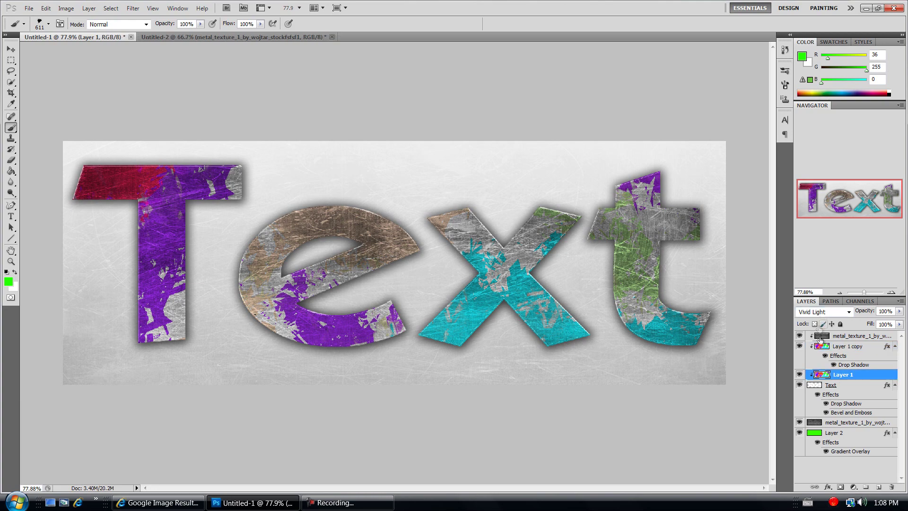
Select Untitled-2's Layer 1 colour layer and try Overlay blending
click(166, 38)
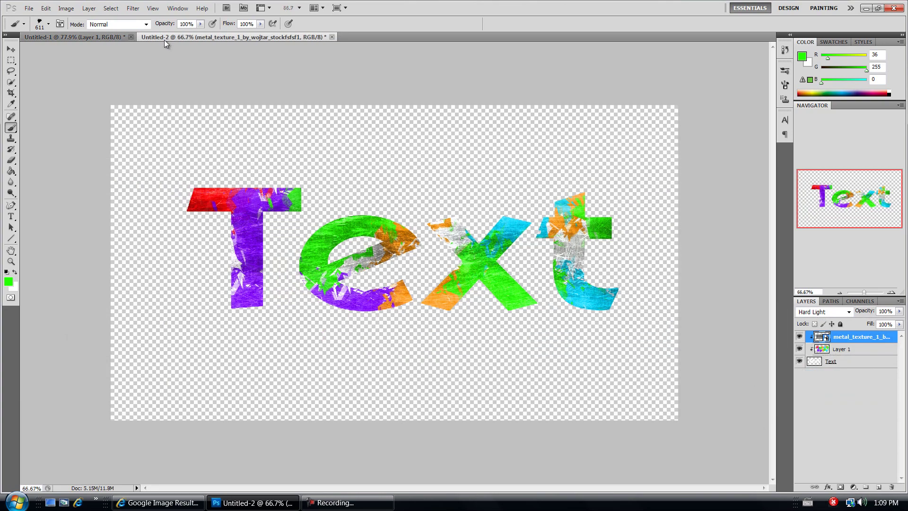
click(861, 352)
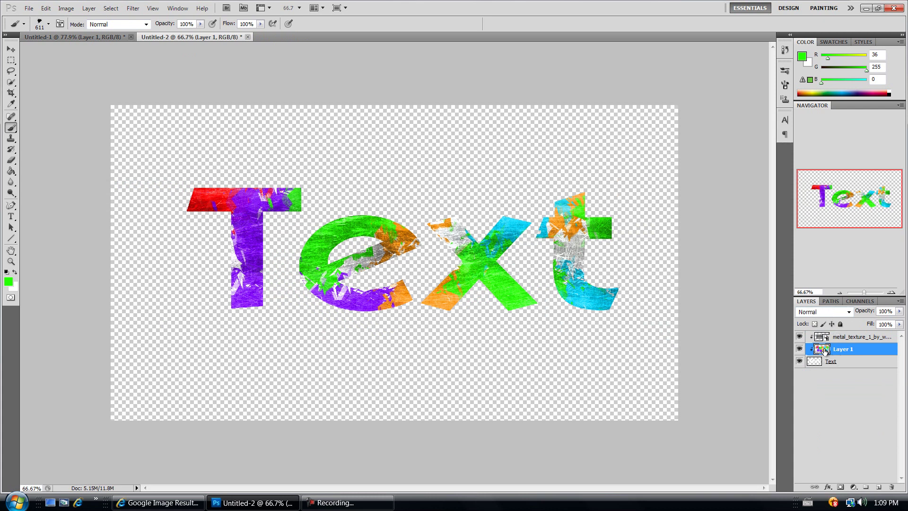
drag(817, 348, 817, 312)
click(831, 313)
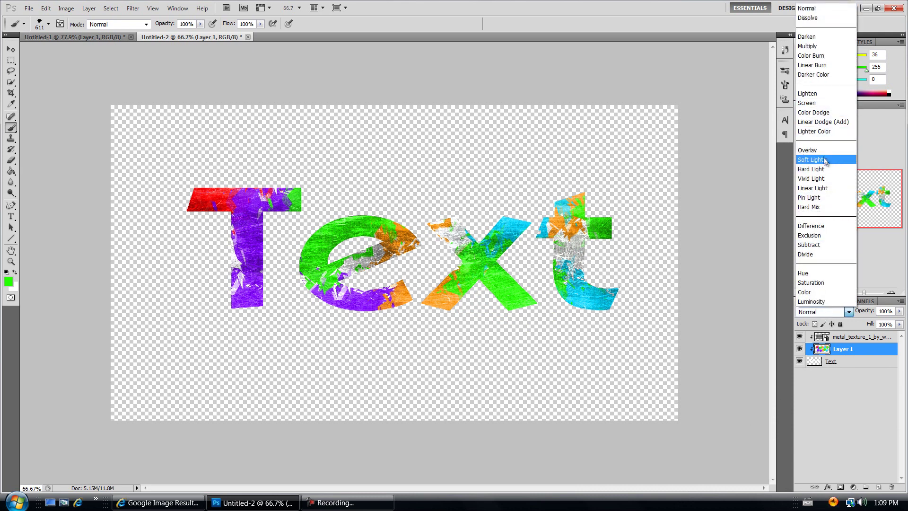
click(824, 153)
After comparing with Untitled-1, set Layer 1 to Vivid Light and duplicate it as Layer 1 copy
click(89, 39)
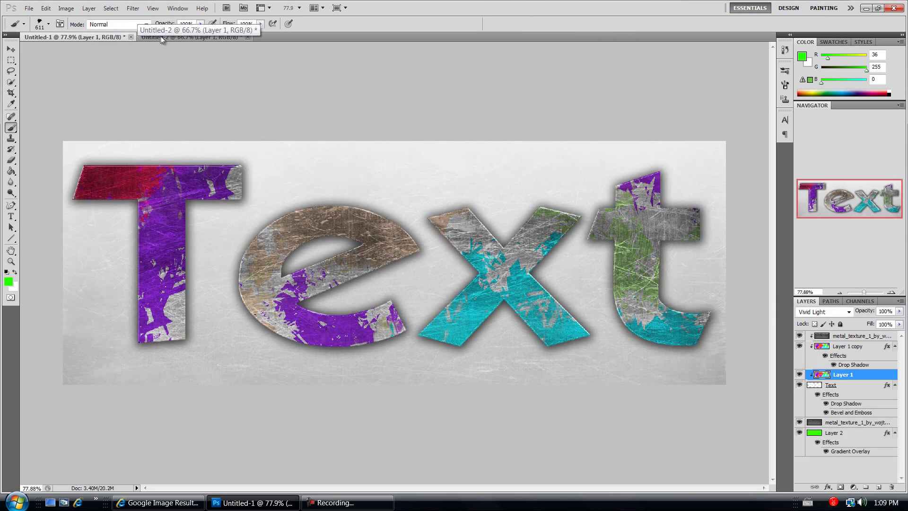
click(161, 39)
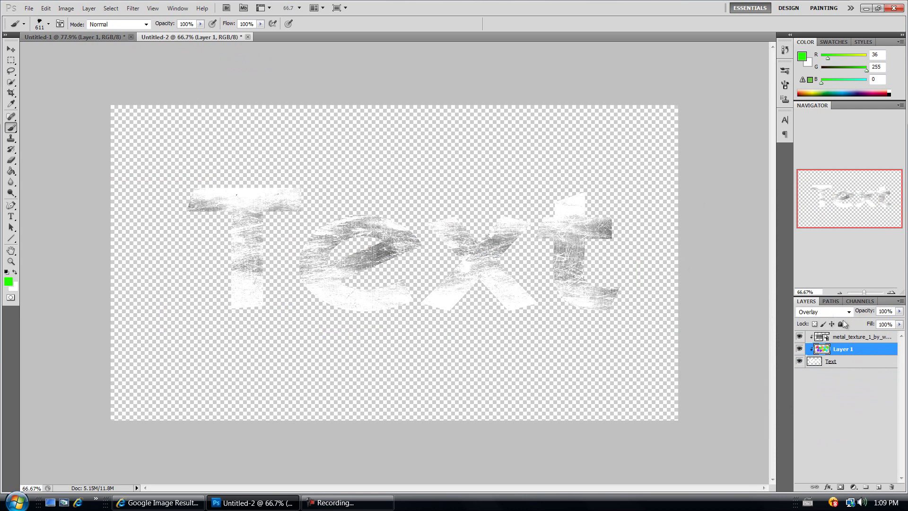
click(832, 314)
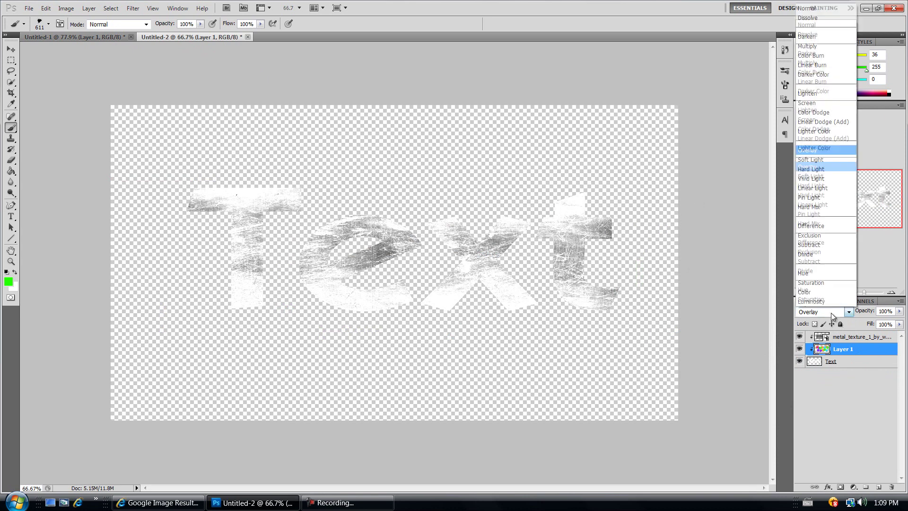
click(828, 179)
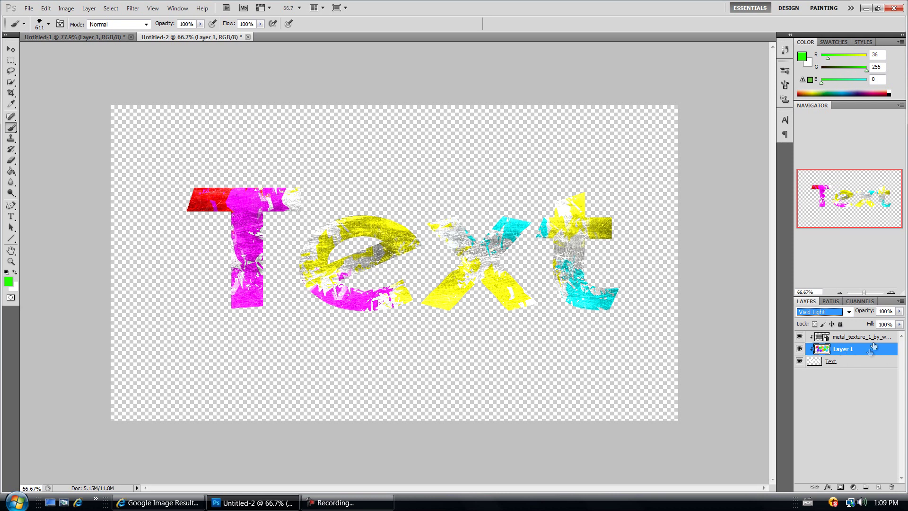
drag(877, 349, 881, 488)
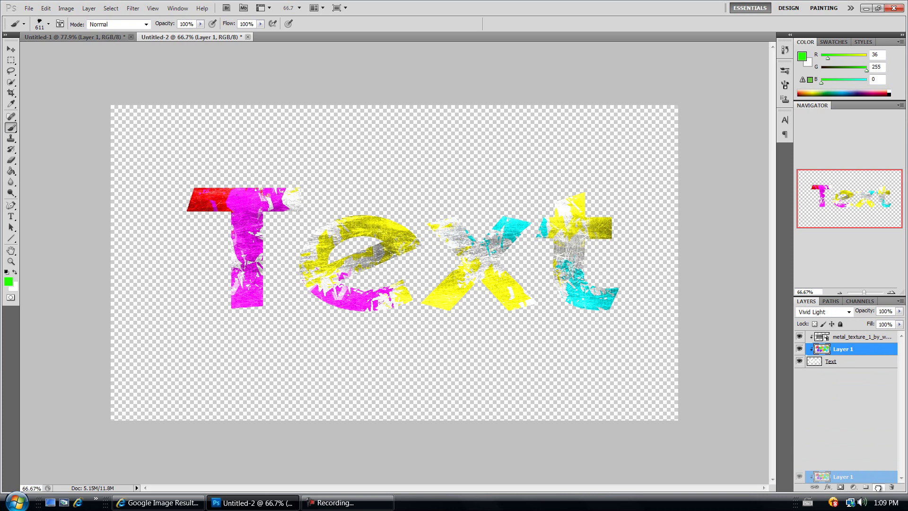
drag(879, 487, 878, 488)
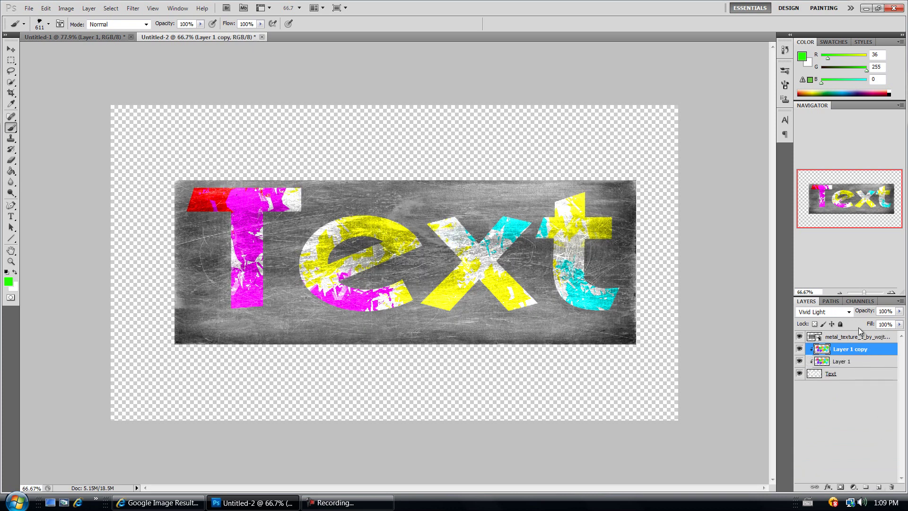
Change Layer 1 copy's blend mode to Hue, giving purple, green and peach letter tones
click(828, 313)
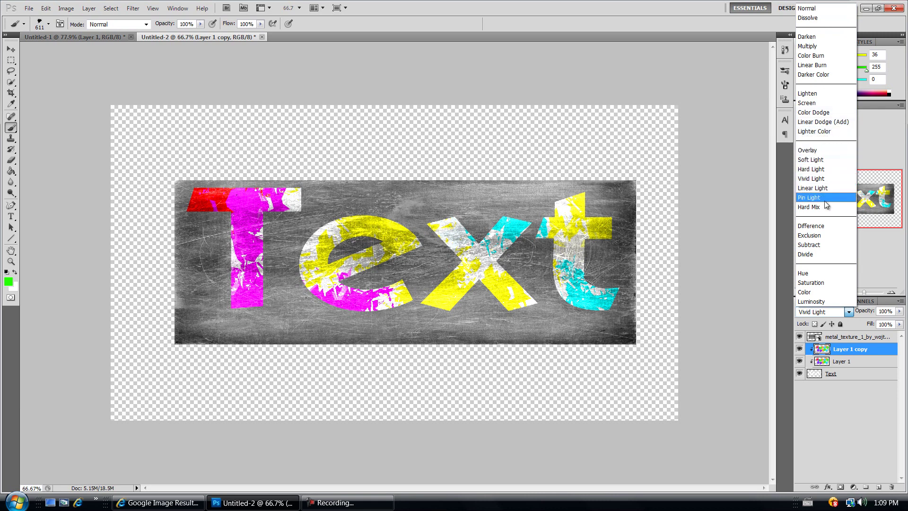
click(813, 273)
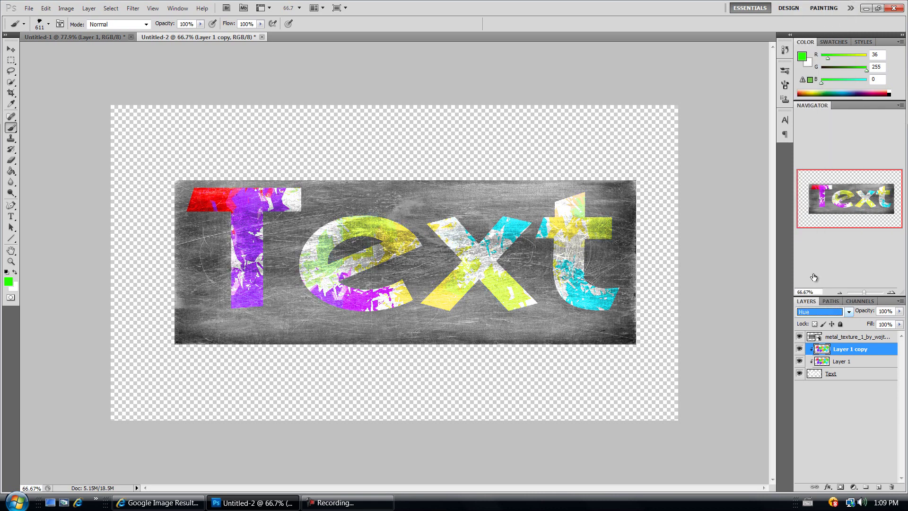
click(851, 337)
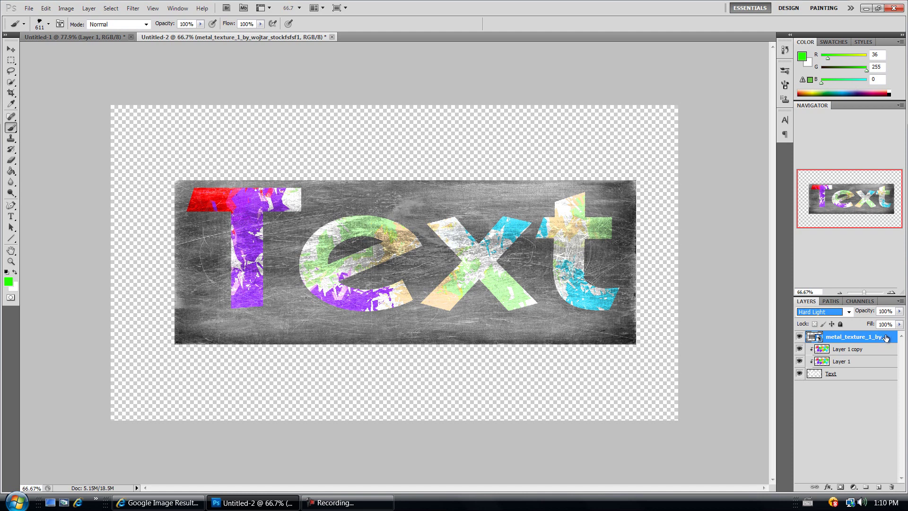
Clip the metal_texture layer to the text layers and keep it selected
right_click(865, 337)
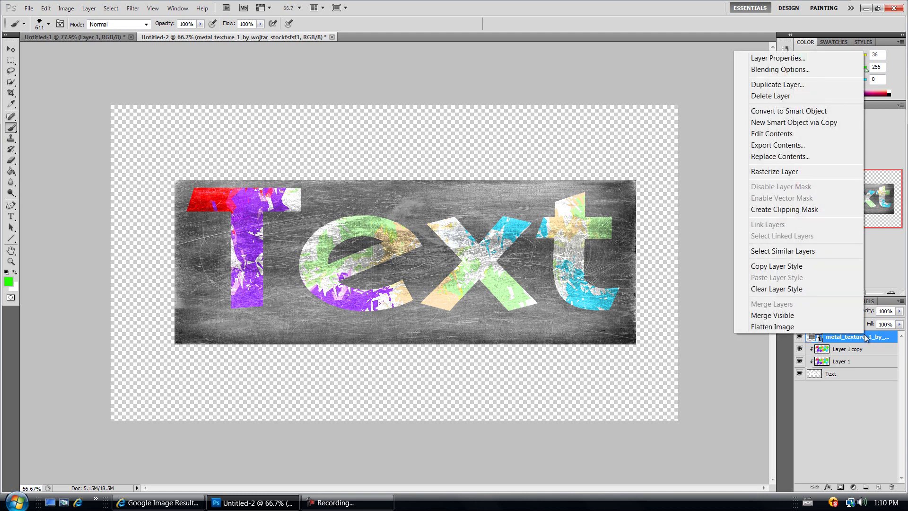
click(782, 210)
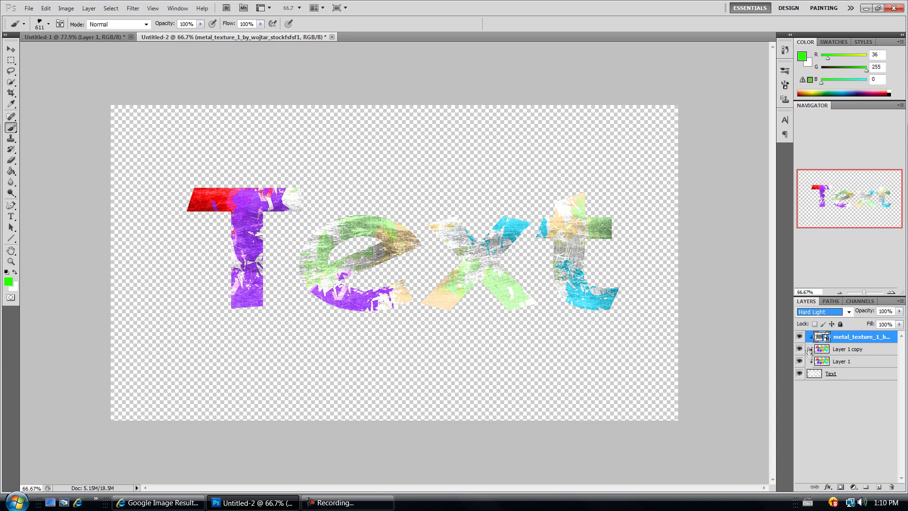
click(846, 379)
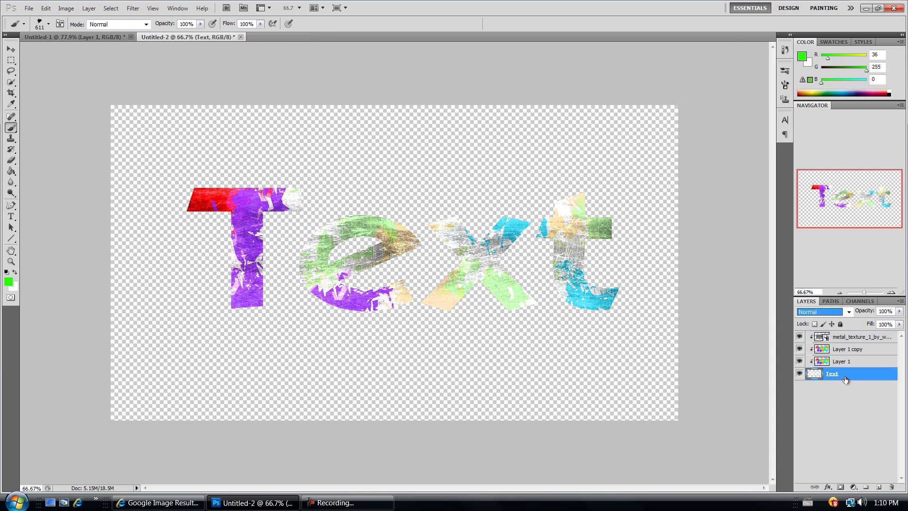
click(858, 337)
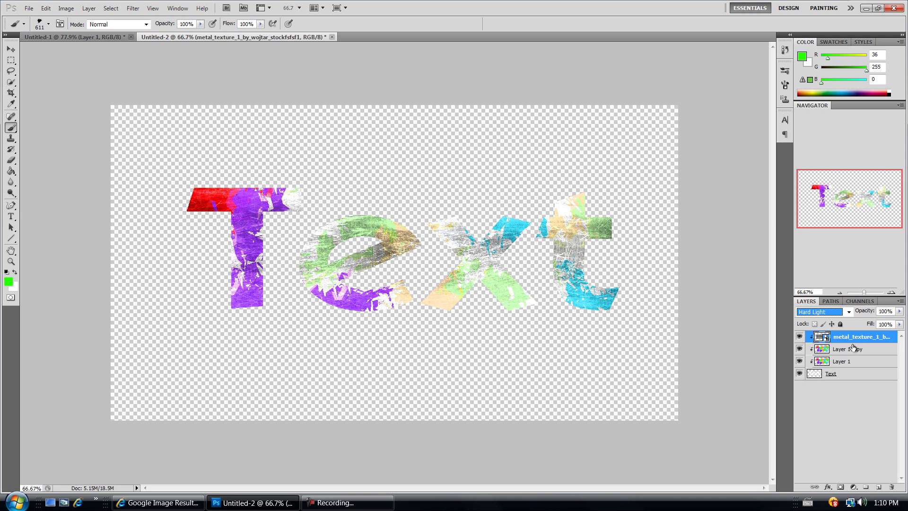
drag(839, 336, 858, 338)
Browse the Image menu for adjustments, then dismiss the menus
click(88, 8)
mouse_move(55, 11)
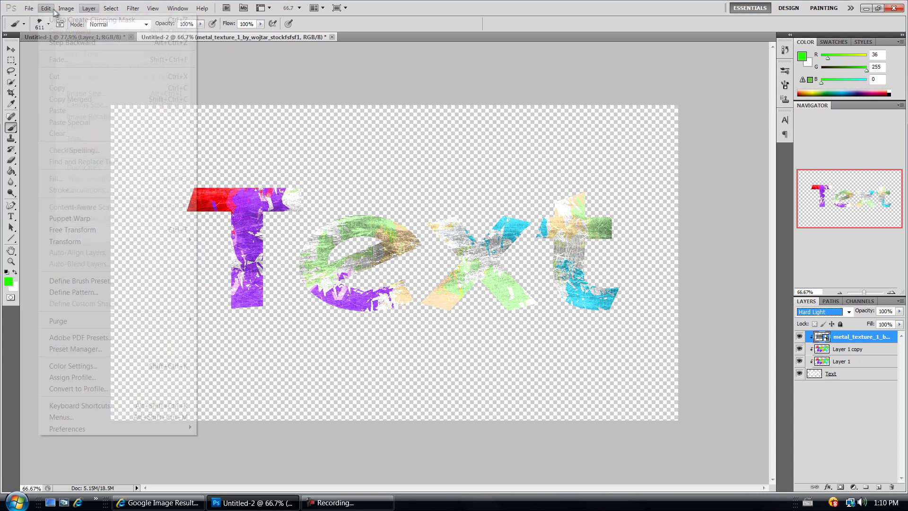
mouse_move(92, 38)
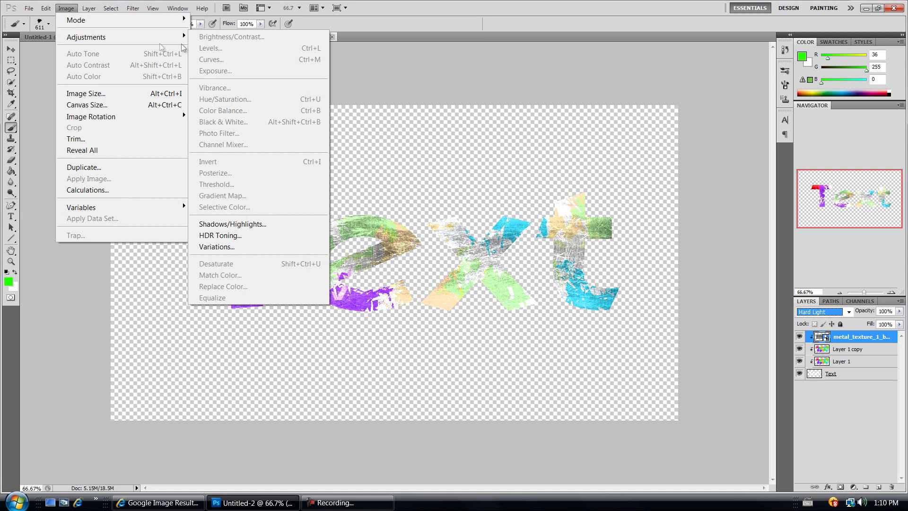
key(Escape)
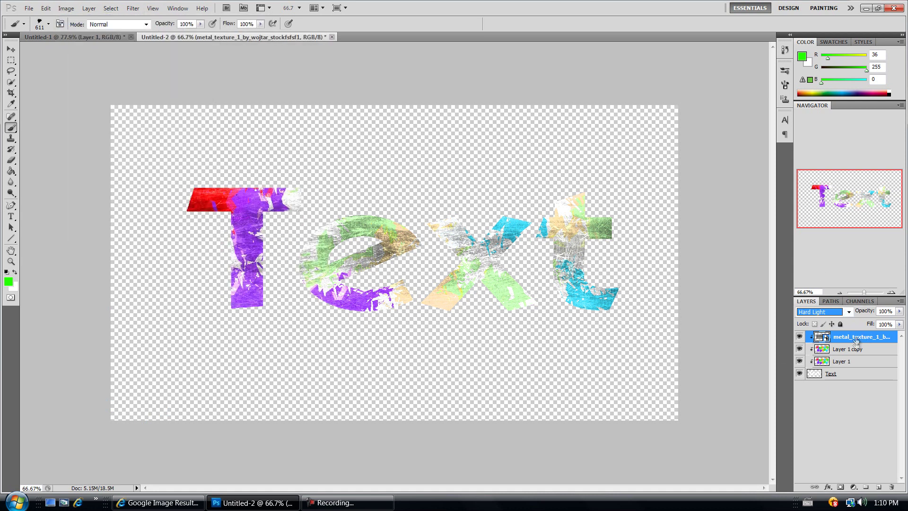
Rasterize the metal texture smart object when prompted by the Eraser tool
click(12, 160)
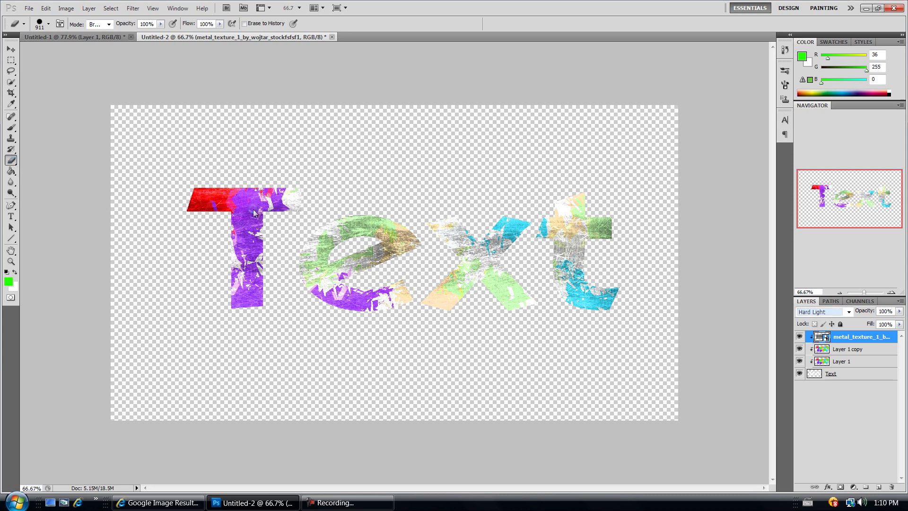
click(408, 191)
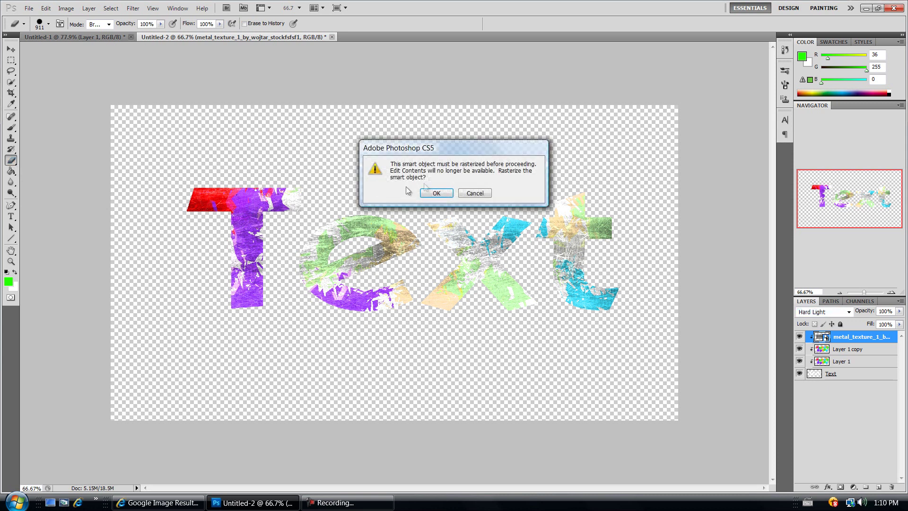
click(437, 194)
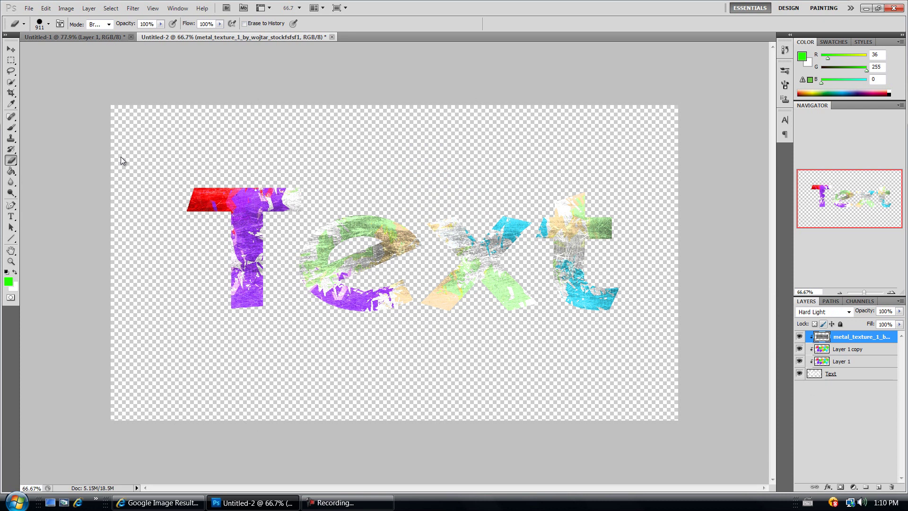
Apply Brightness/Contrast of -28 brightness and 16 contrast to the metal texture, comparing before and after
click(74, 10)
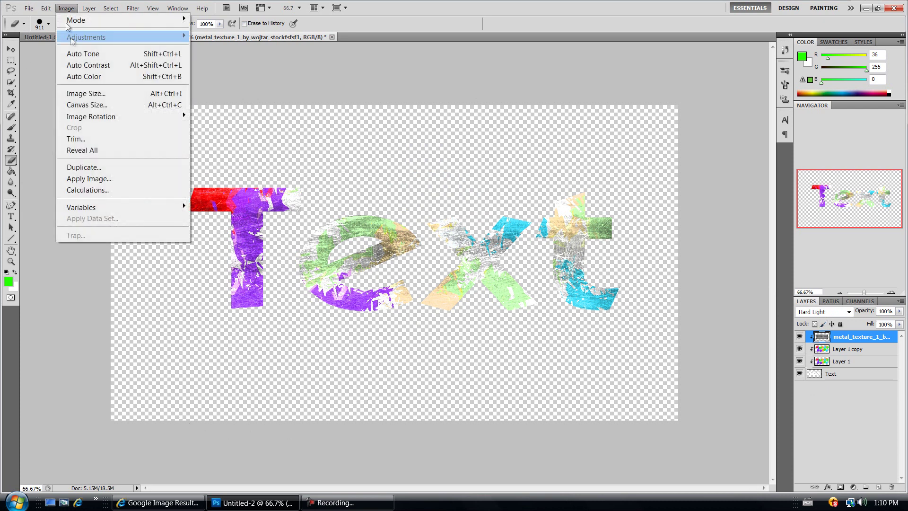
click(230, 38)
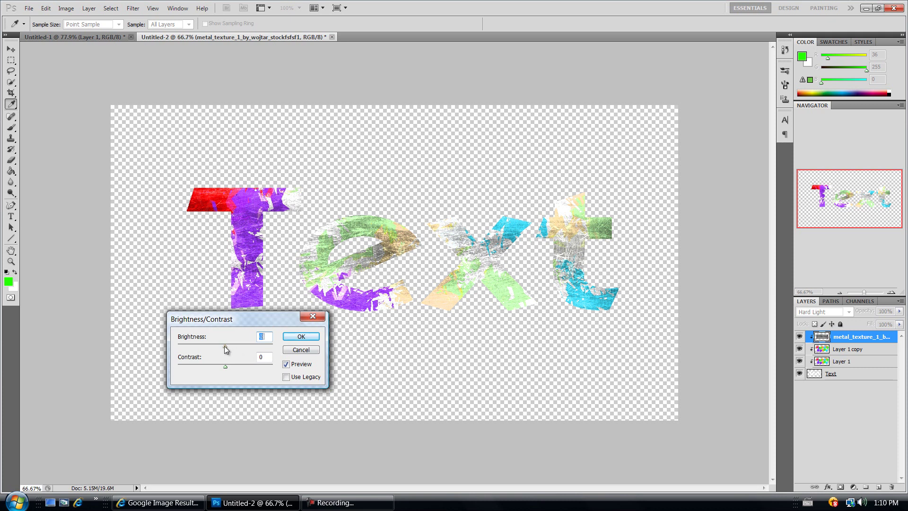
mouse_move(226, 349)
mouse_down()
mouse_move(245, 349)
mouse_move(213, 346)
mouse_move(251, 367)
mouse_move(232, 365)
mouse_up()
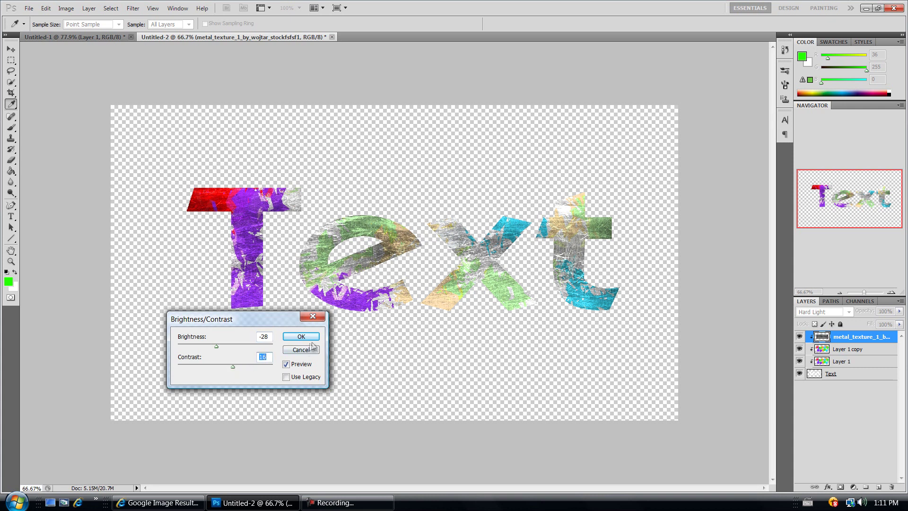
click(286, 365)
click(286, 366)
click(287, 367)
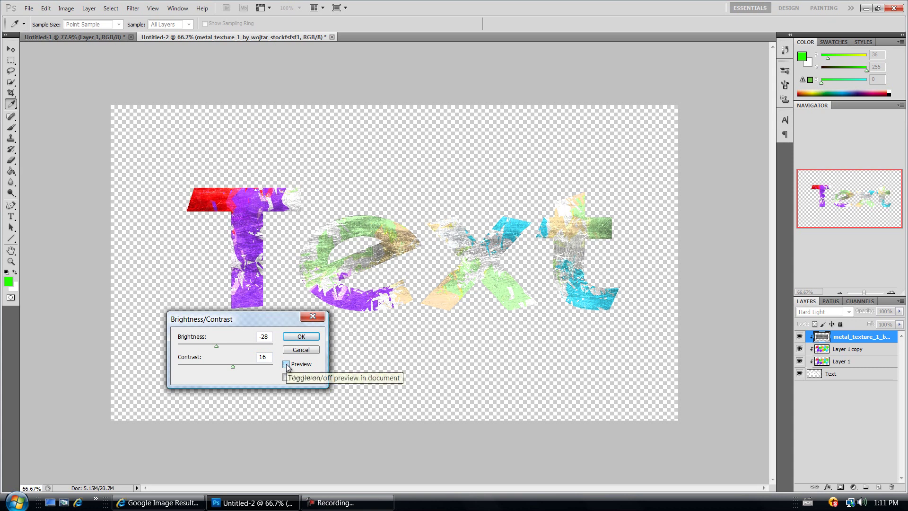
click(287, 365)
click(286, 366)
click(287, 366)
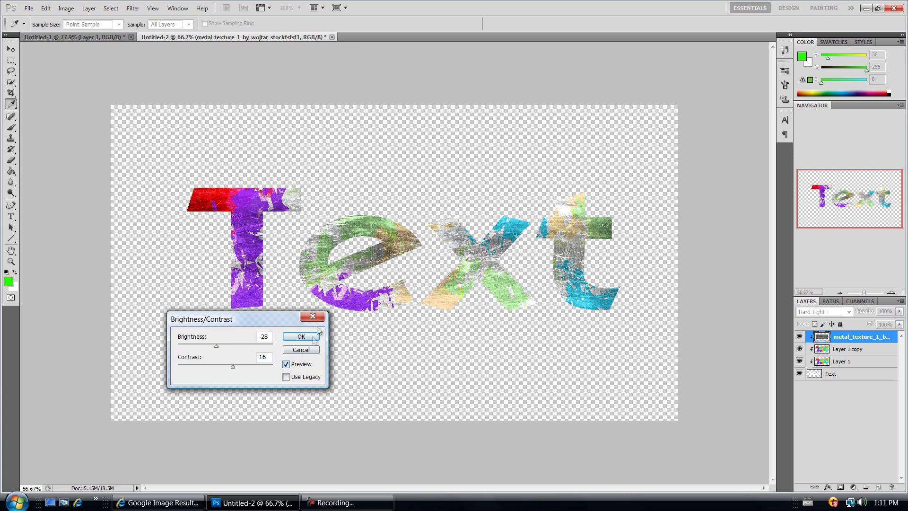
click(305, 342)
key(e)
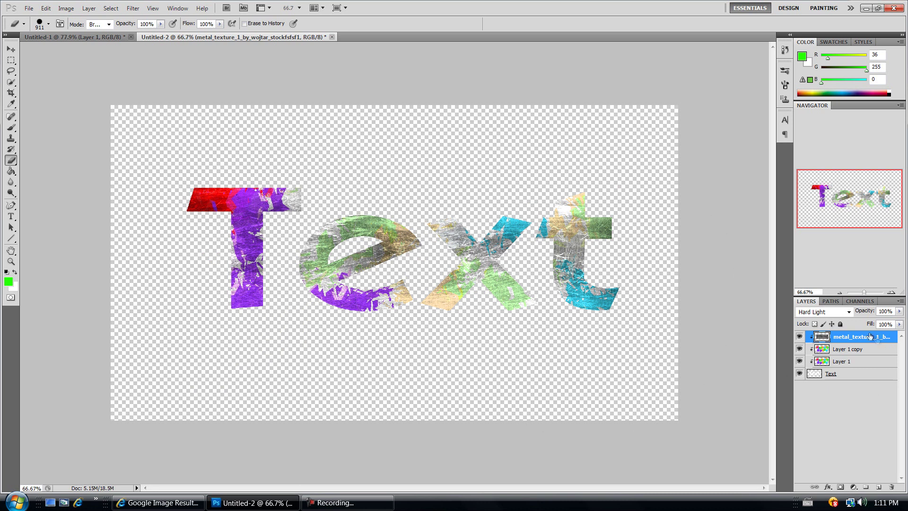
Add a Multiply drop shadow to the Text layer with 24 px size and 100% opacity
click(866, 376)
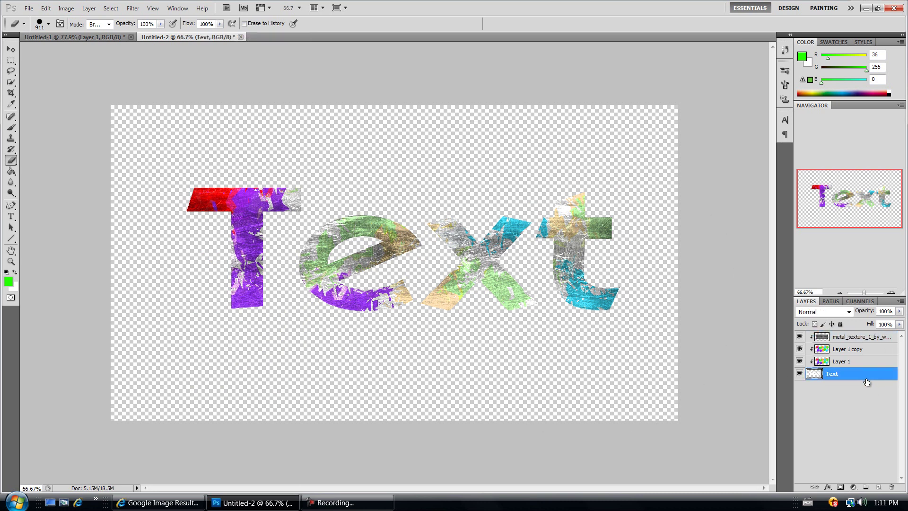
double_click(882, 377)
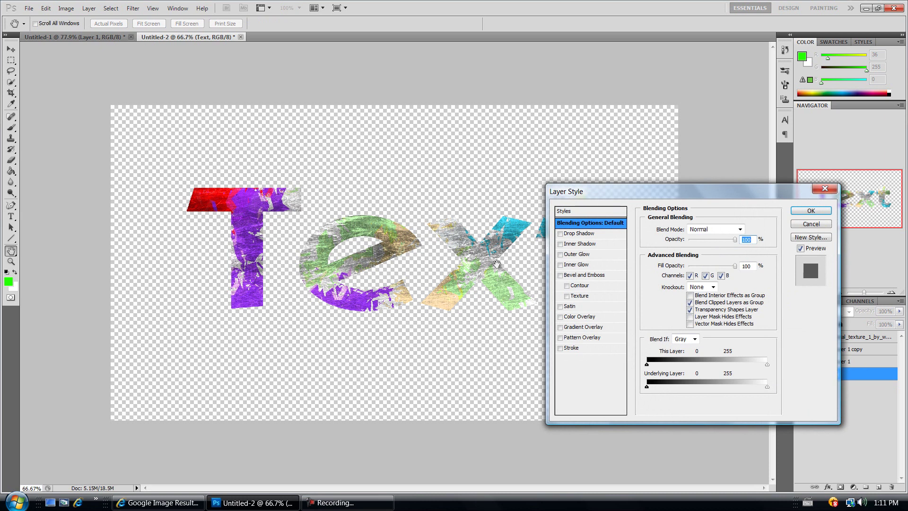
click(581, 233)
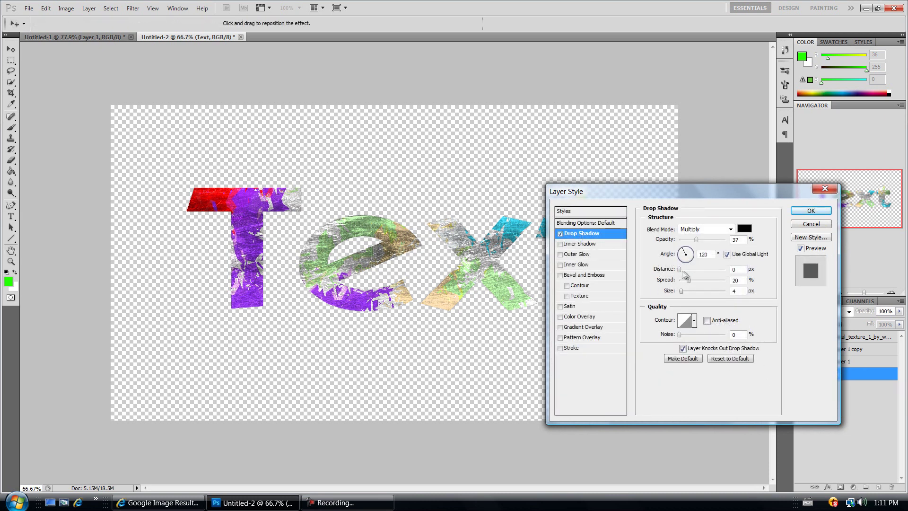
drag(682, 292, 686, 293)
drag(697, 239, 725, 240)
drag(575, 196, 737, 198)
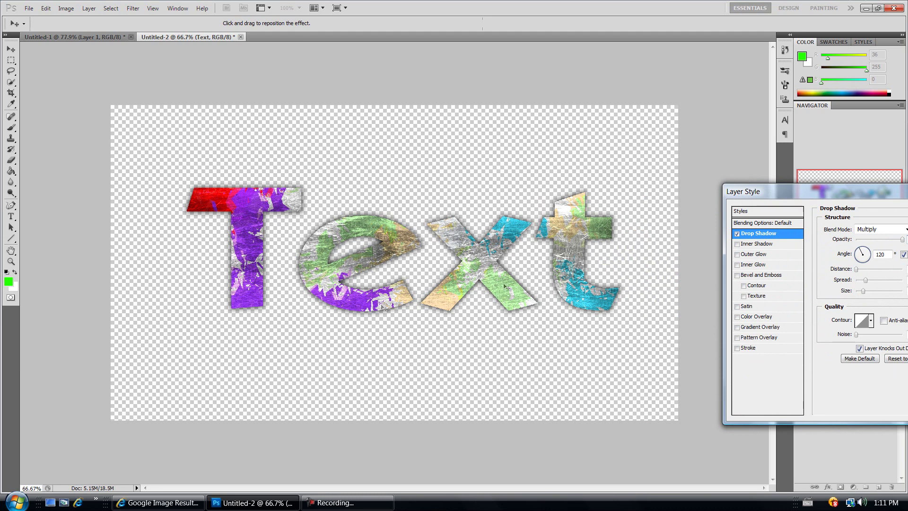
drag(800, 187, 602, 178)
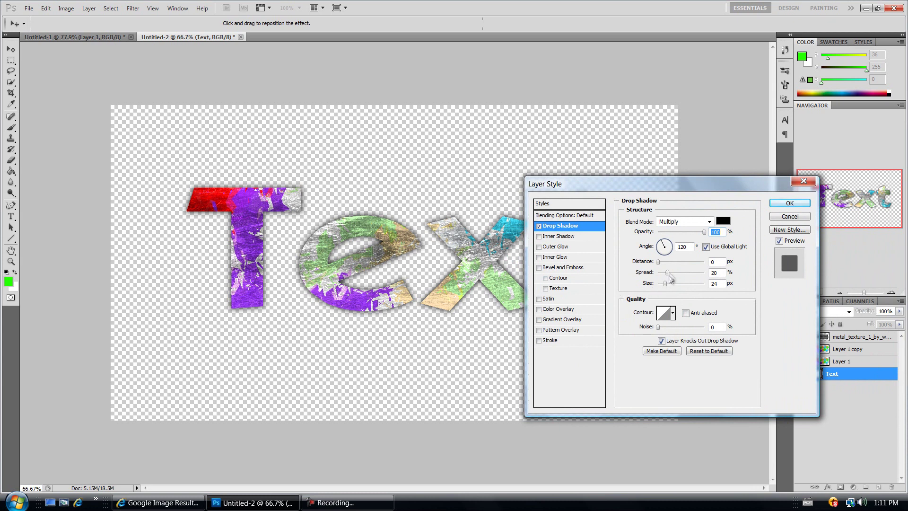
Add Bevel and Emboss to Text, fine-tune its size, and apply it with the drop shadow
click(539, 267)
click(572, 267)
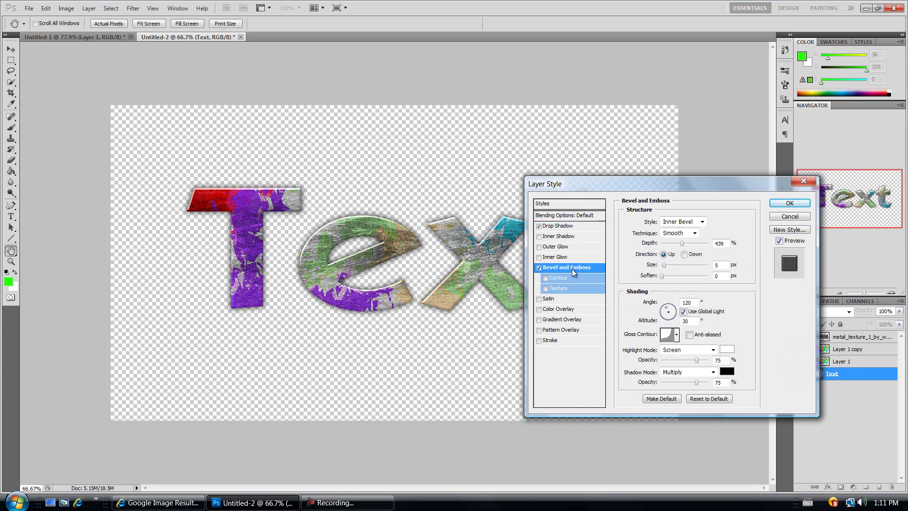
drag(588, 182, 680, 187)
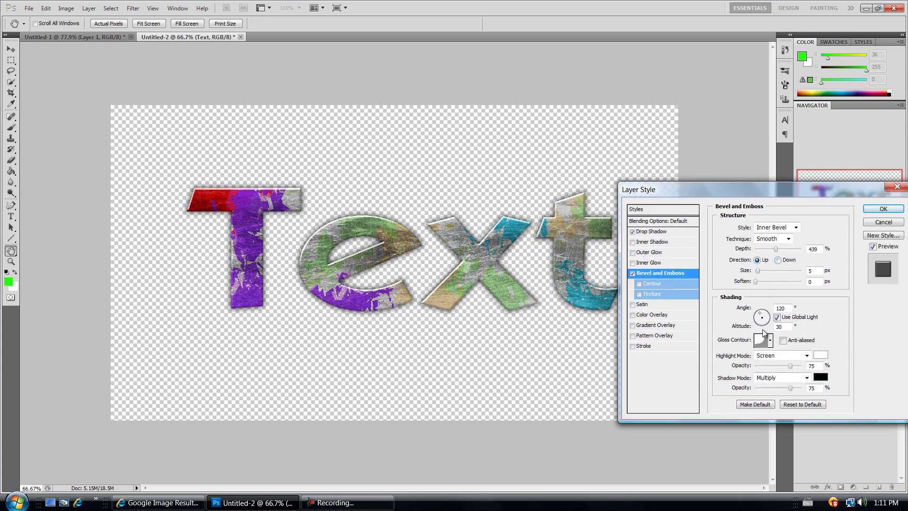
mouse_move(757, 271)
mouse_down()
mouse_move(767, 271)
mouse_move(759, 274)
mouse_up()
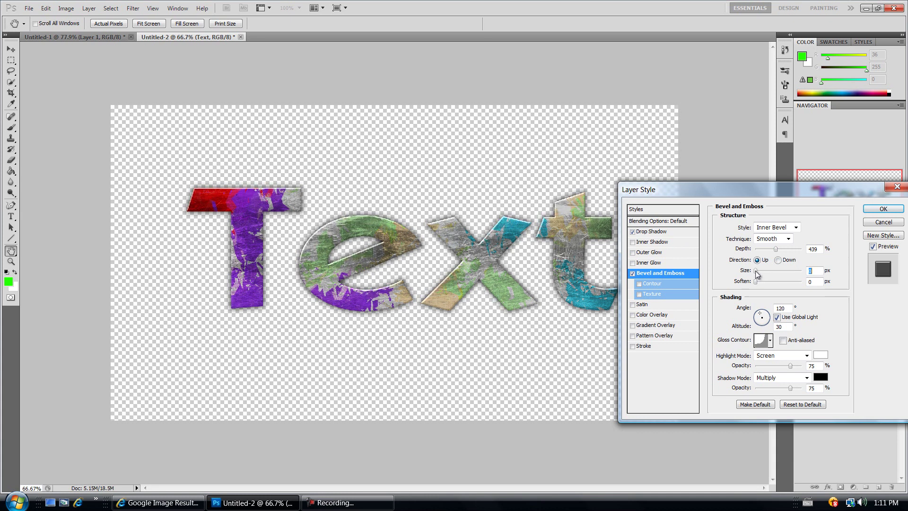
drag(757, 274, 758, 276)
click(654, 232)
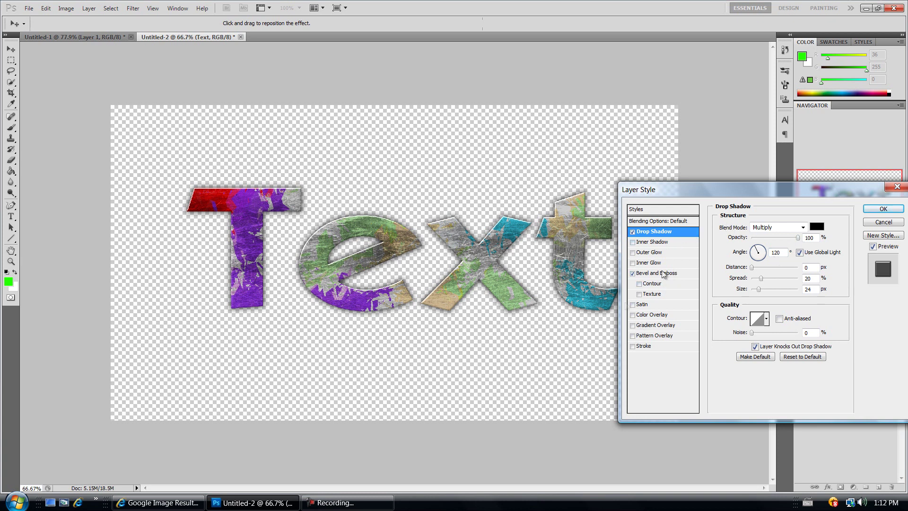
click(873, 211)
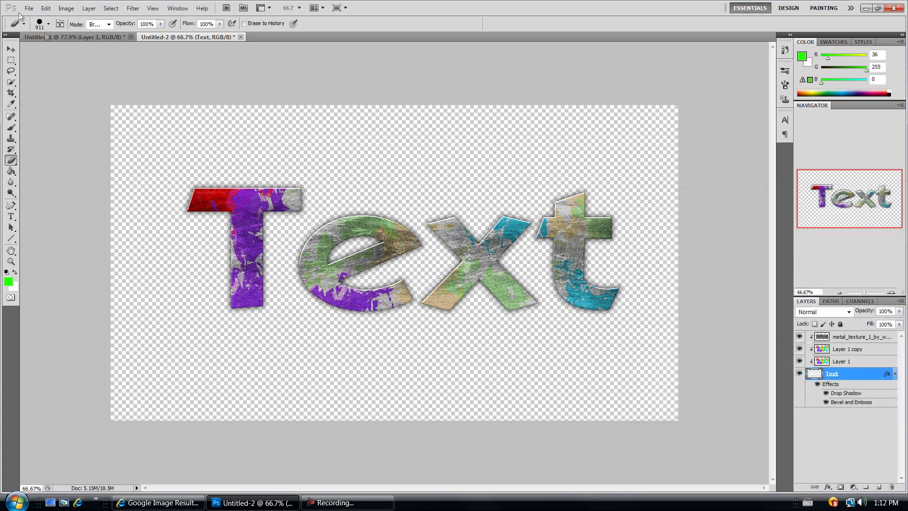
Add a new Layer 2 in Untitled-2 and move it below the Text layer
drag(50, 35, 185, 44)
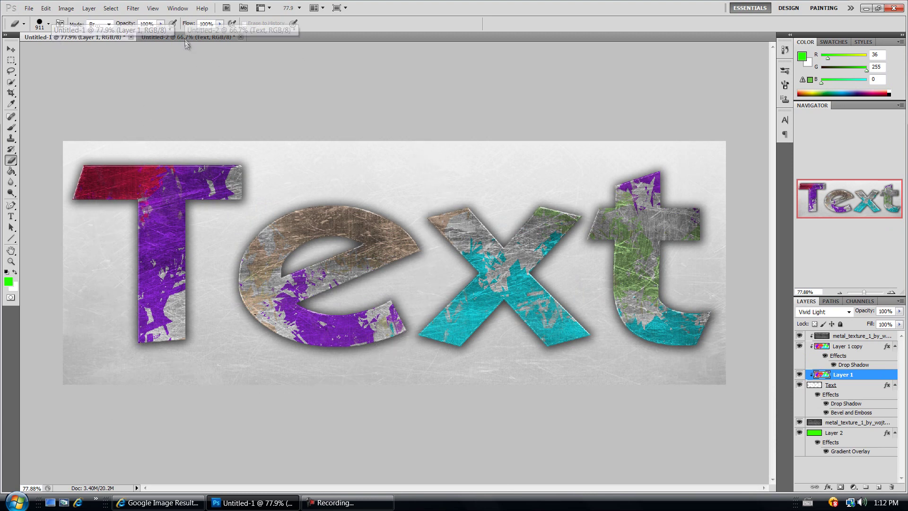
click(178, 38)
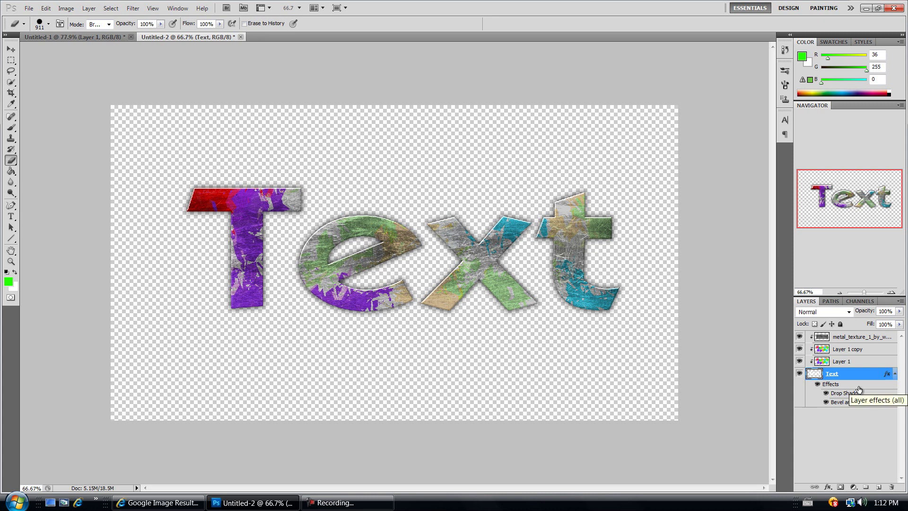
click(878, 488)
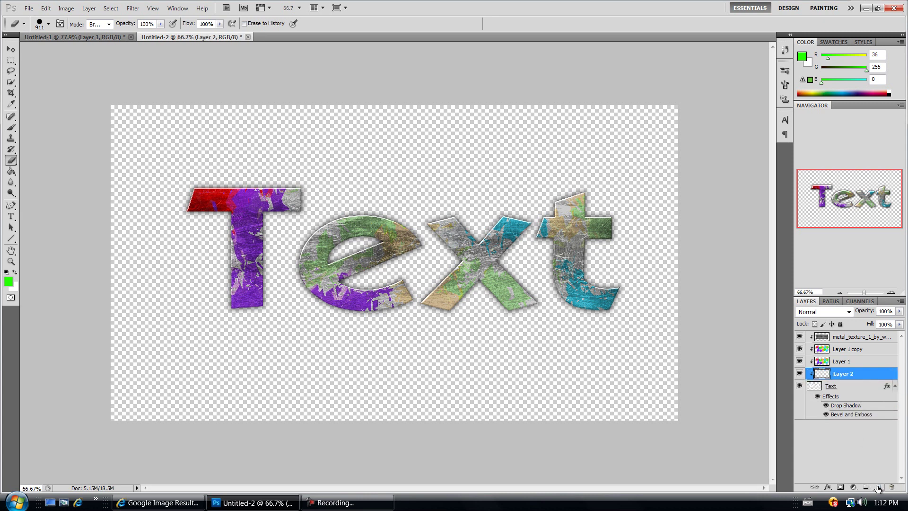
drag(869, 376, 864, 428)
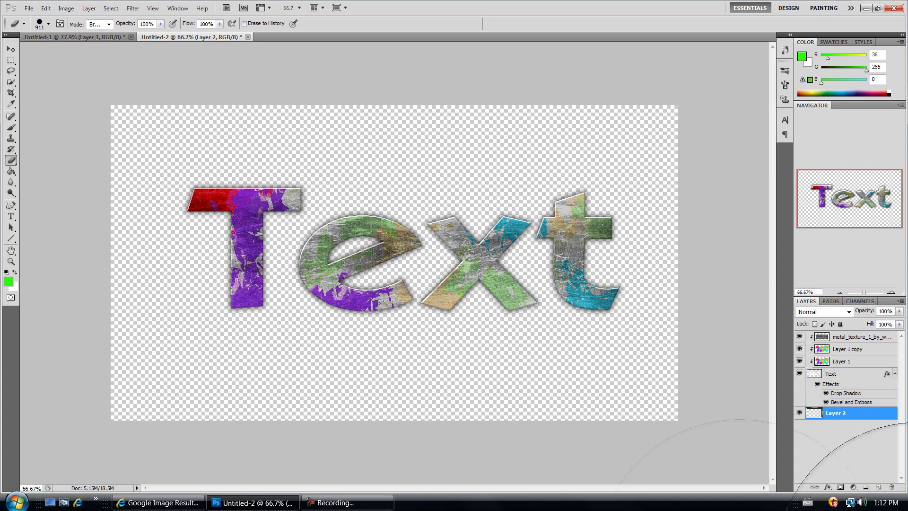
Fill Layer 2 with light grey c9c9c9 using the Paint Bucket
click(11, 171)
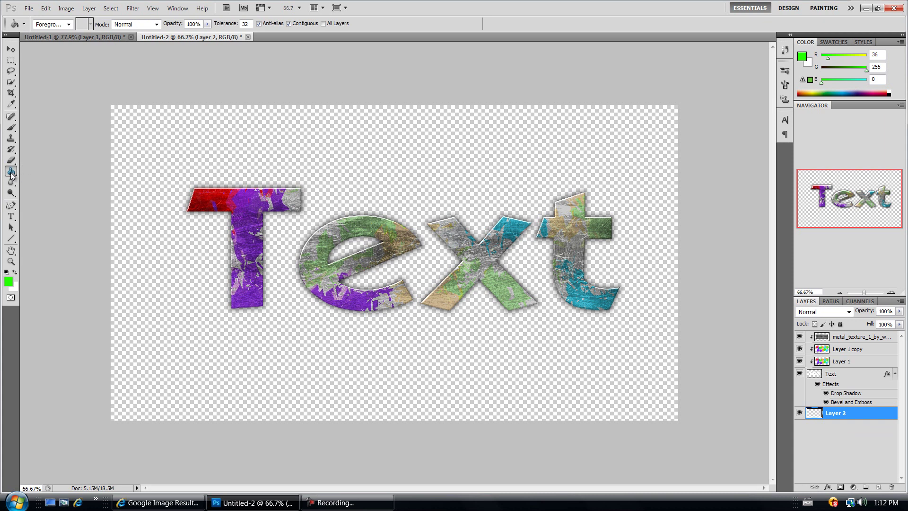
click(8, 282)
drag(540, 342, 518, 322)
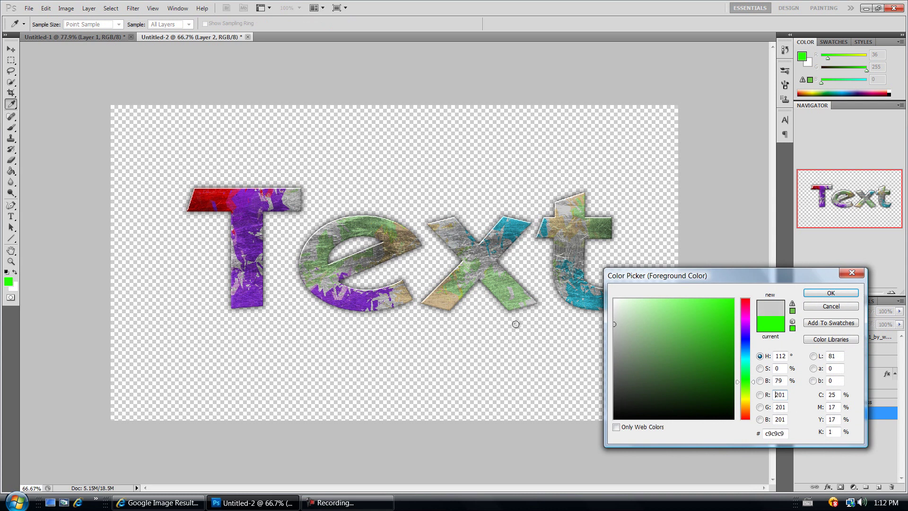
click(847, 295)
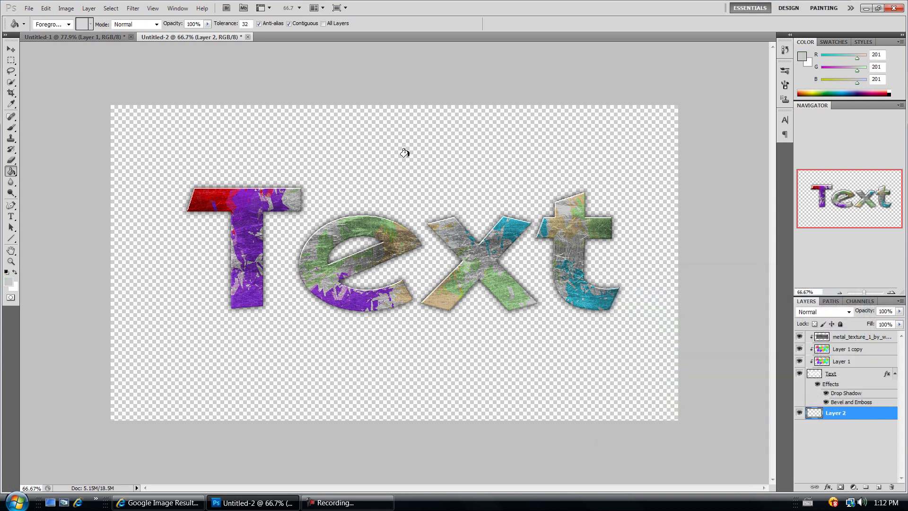
click(406, 153)
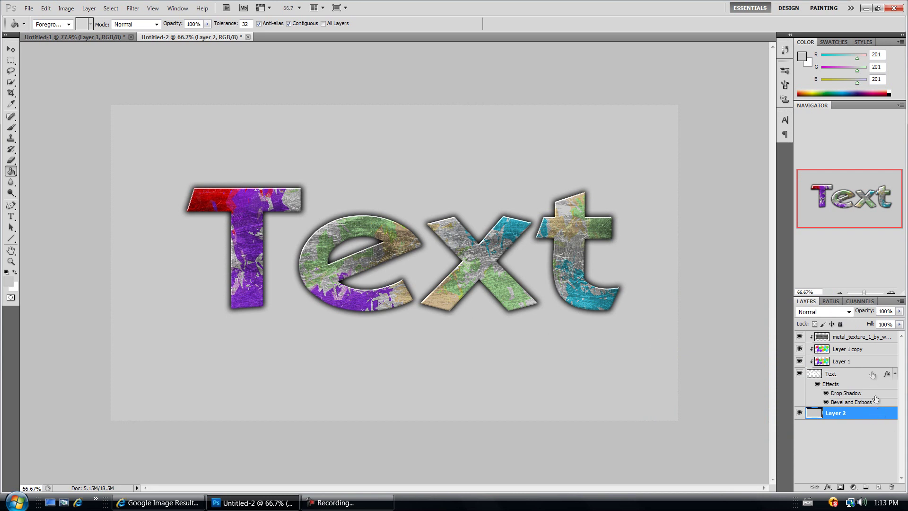
Duplicate the metal_texture layer and move the copy beneath the Text layer
click(870, 338)
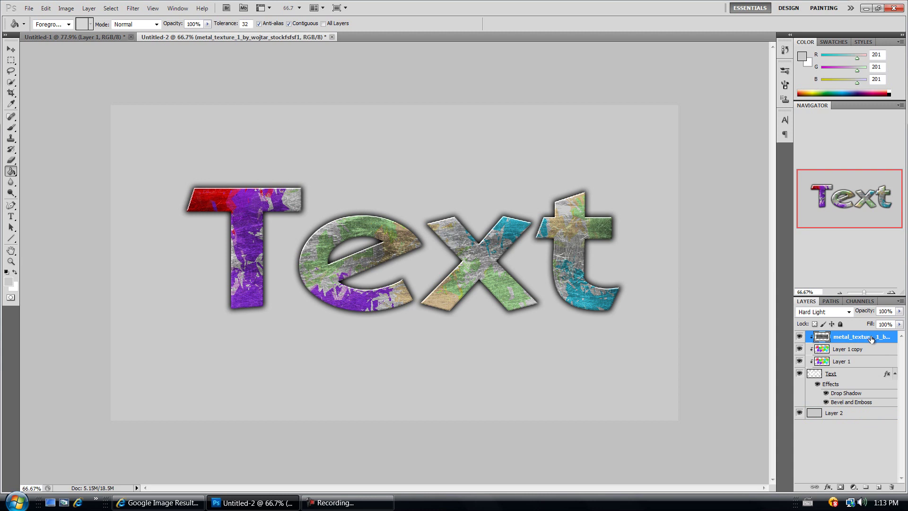
drag(872, 338, 881, 487)
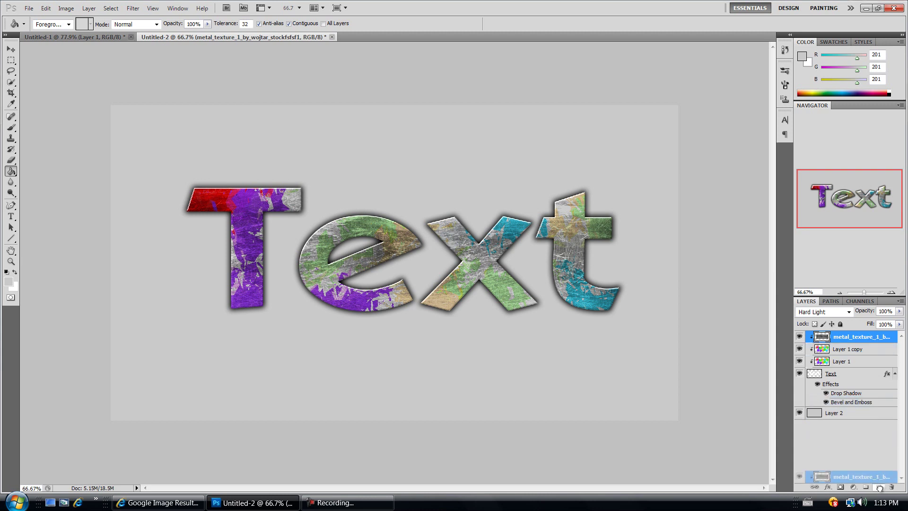
drag(879, 488, 880, 488)
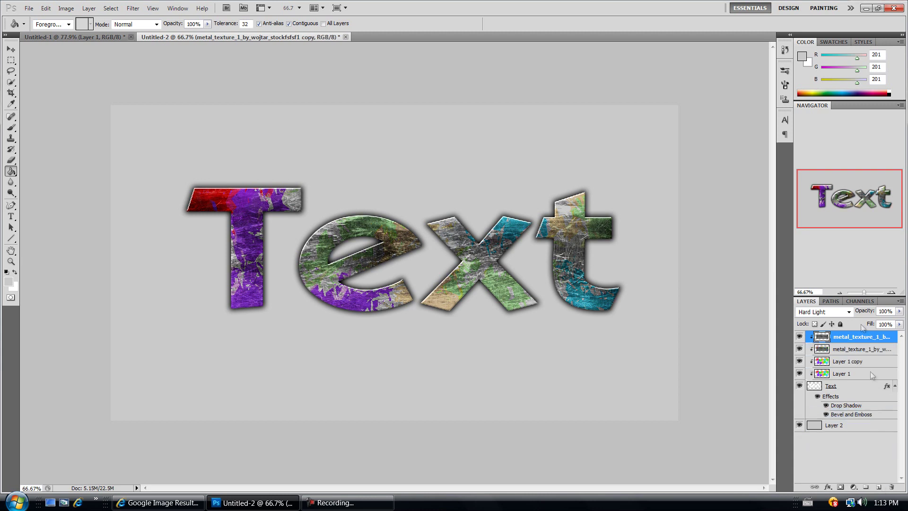
drag(862, 343, 862, 420)
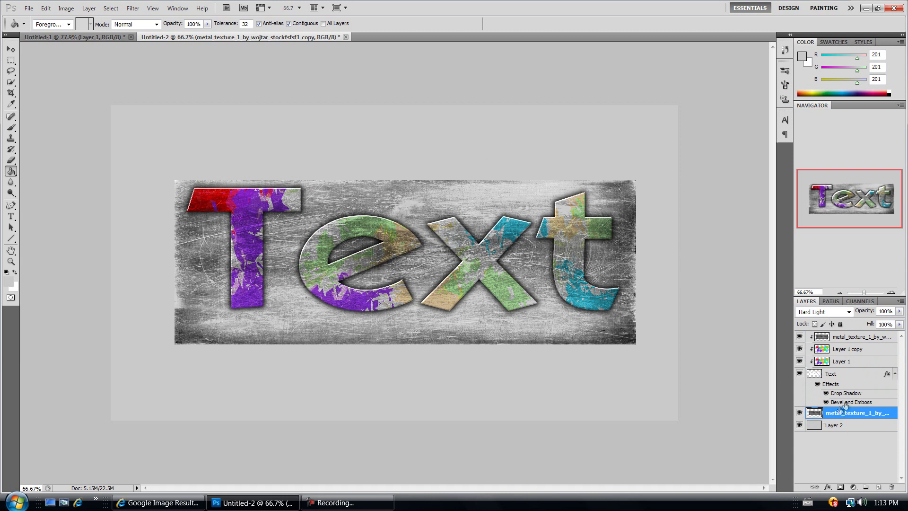
Stretch the texture copy to cover the whole canvas and commit the transform
click(11, 49)
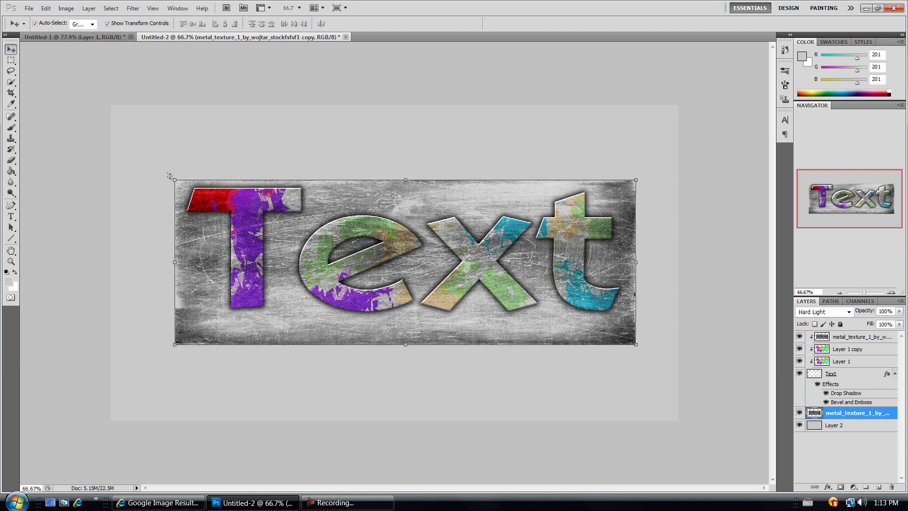
drag(175, 180, 111, 105)
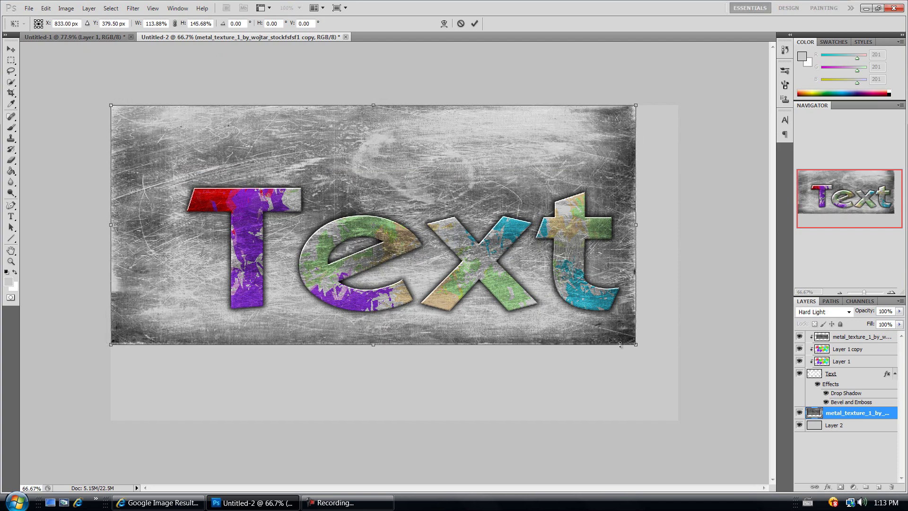
drag(636, 345, 678, 422)
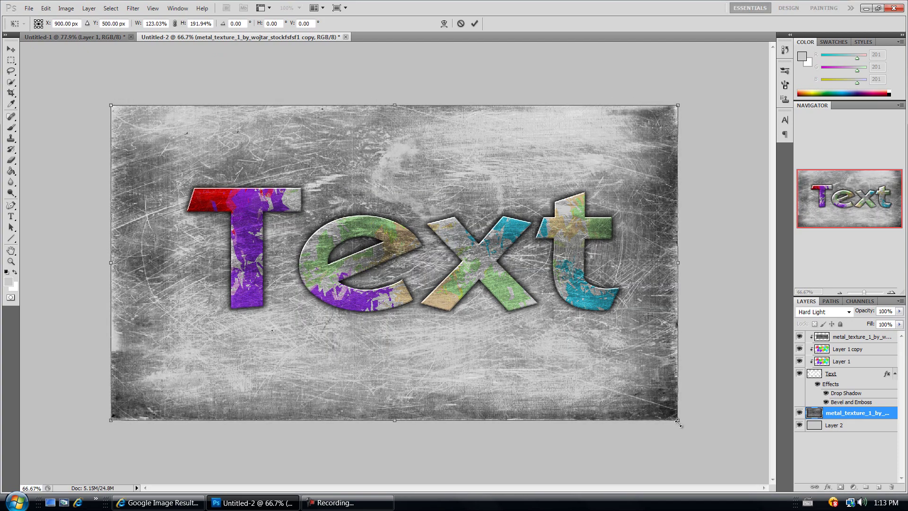
key(Return)
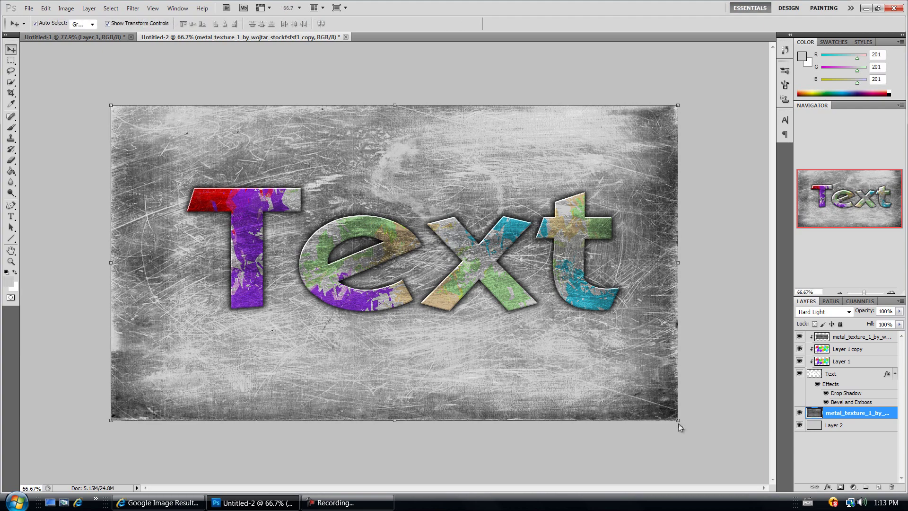
click(828, 312)
Check the original background texture's blend mode in Untitled-1, then return to Untitled-2
scroll(829, 314, up, 1)
scroll(829, 314, down, 1)
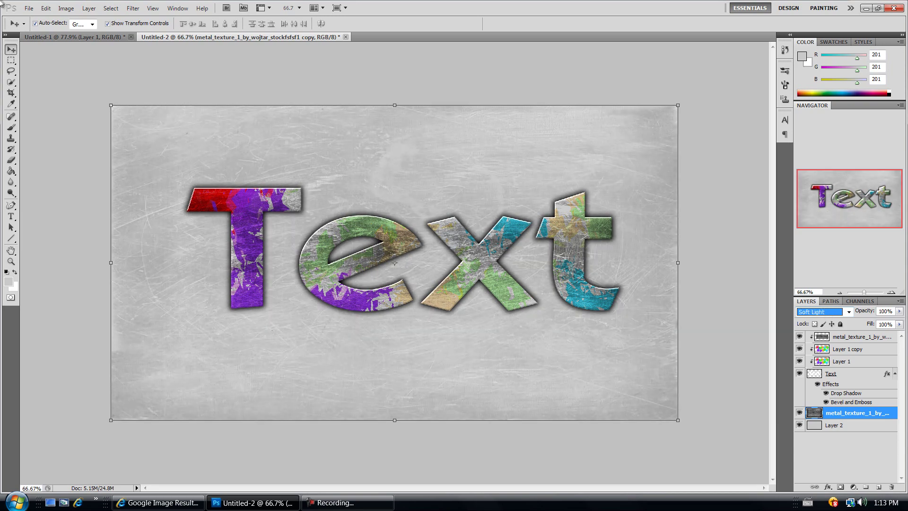
click(83, 38)
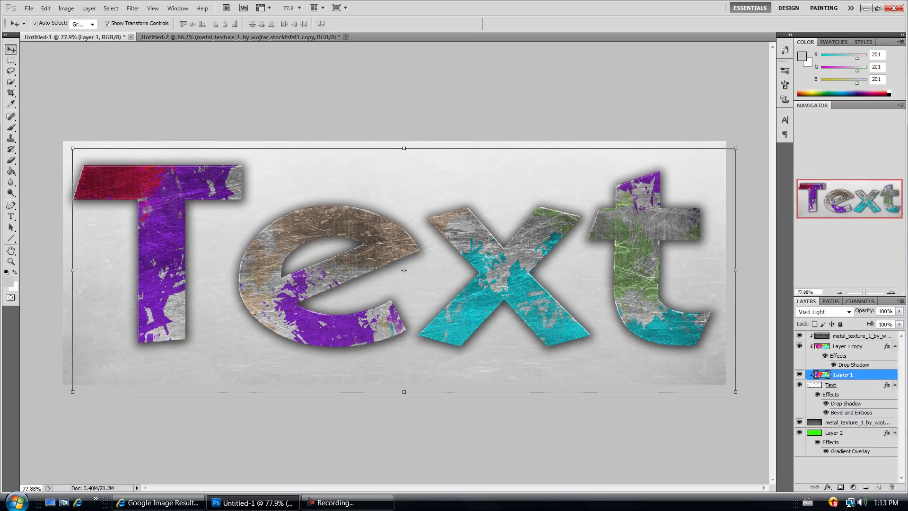
click(854, 423)
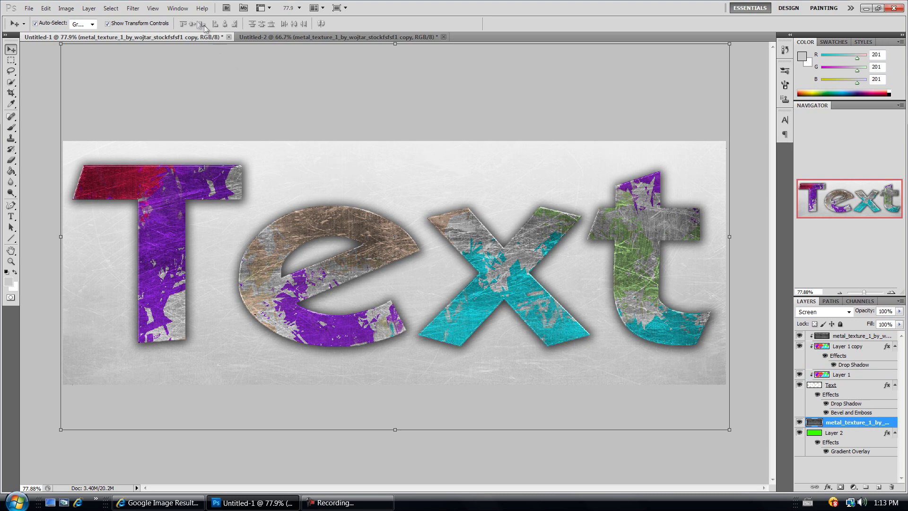
click(250, 36)
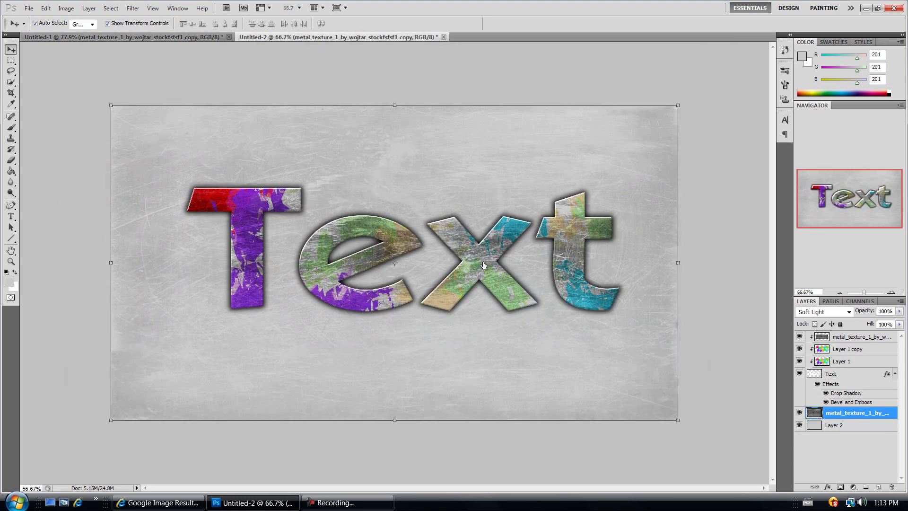
Set the texture copy's blend mode to Screen and compare against Untitled-1
click(824, 312)
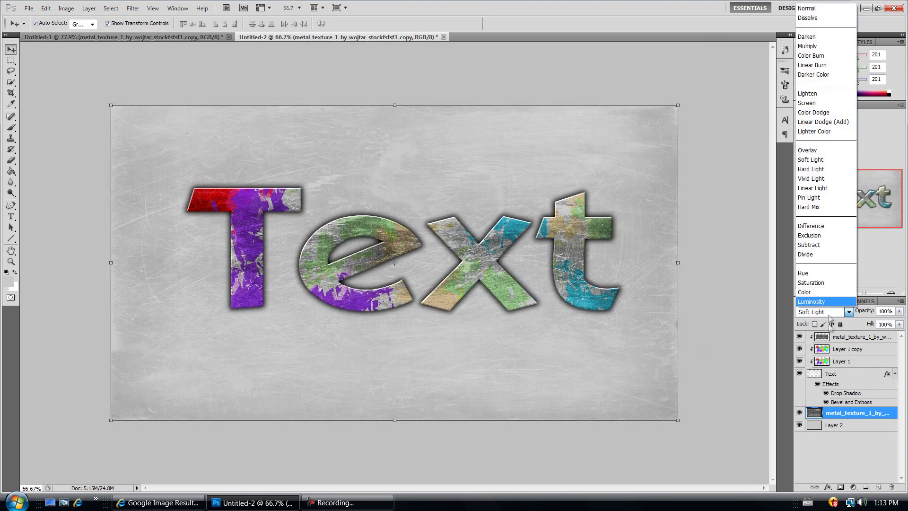
click(809, 104)
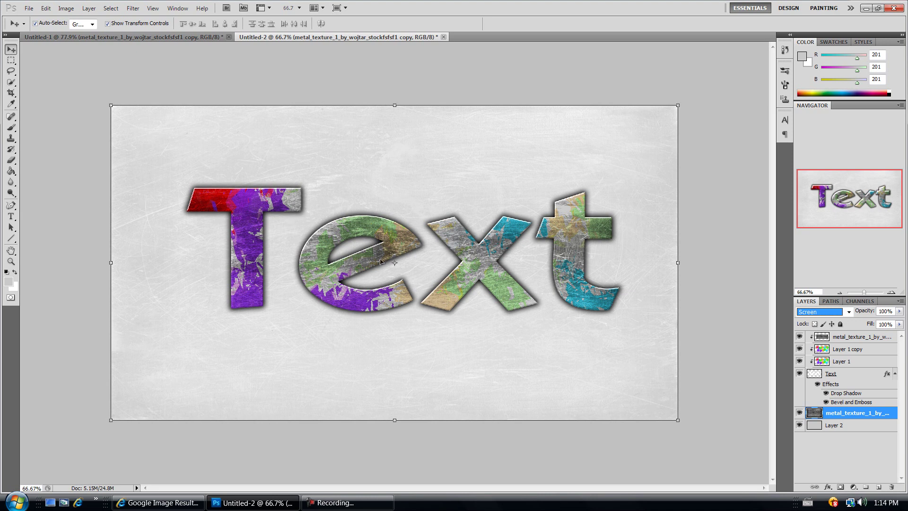
click(91, 39)
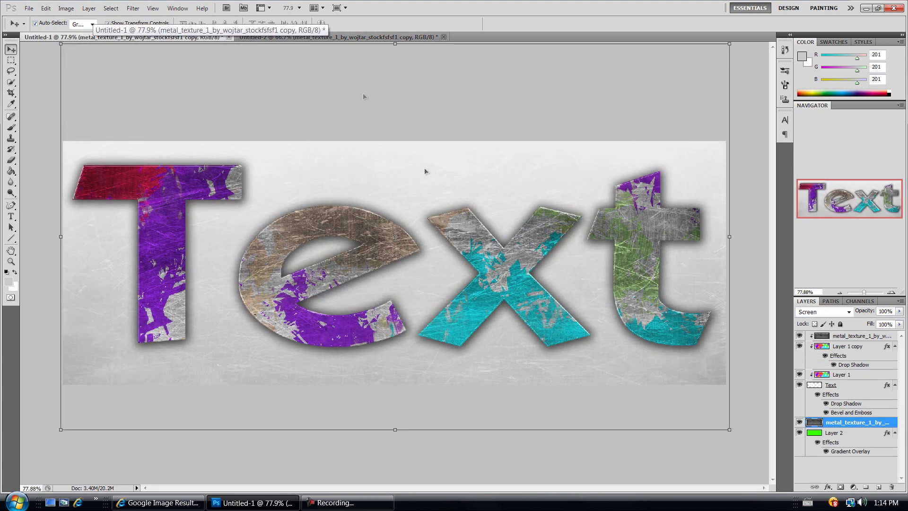
click(296, 38)
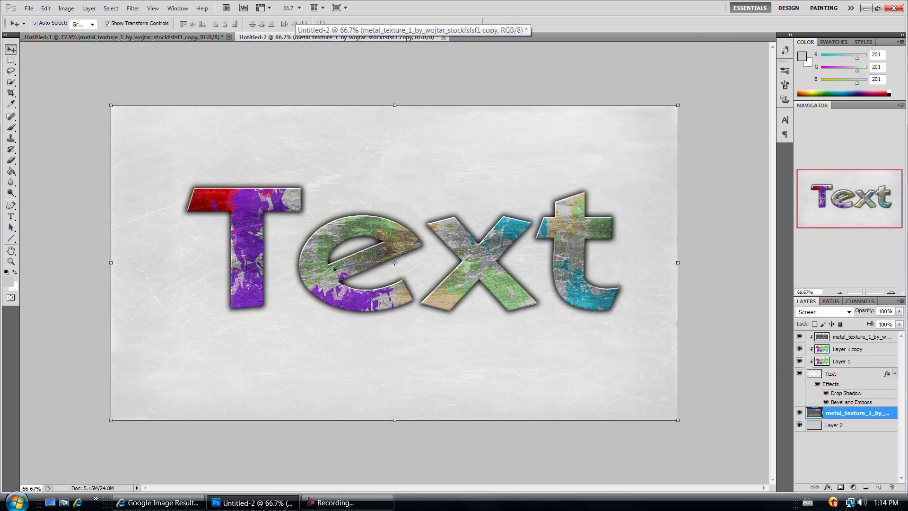
click(348, 503)
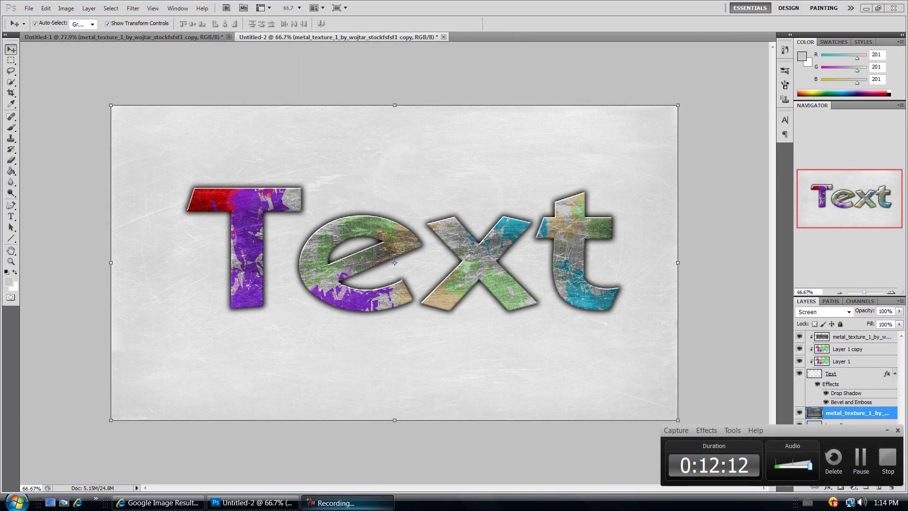